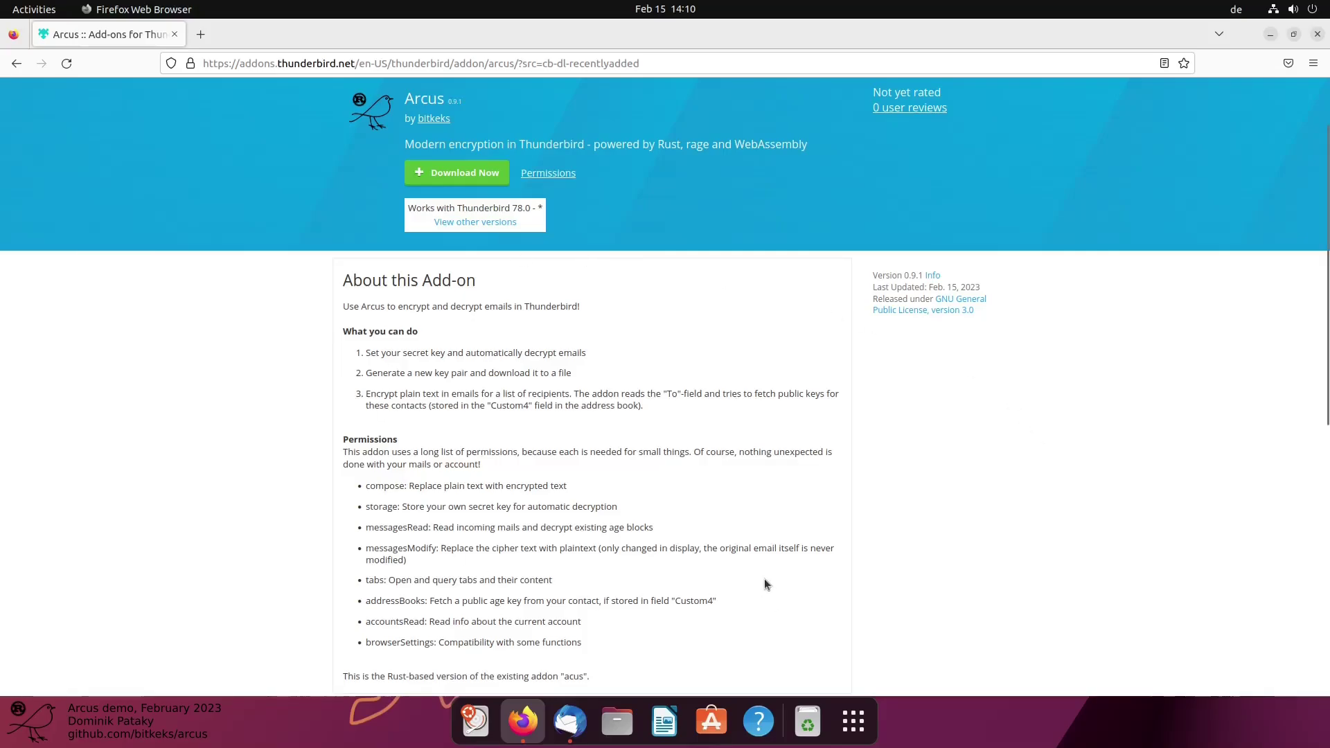
Look over the Arcus add-on page, then go back to the Thunderbird inbox
left_click(579, 725)
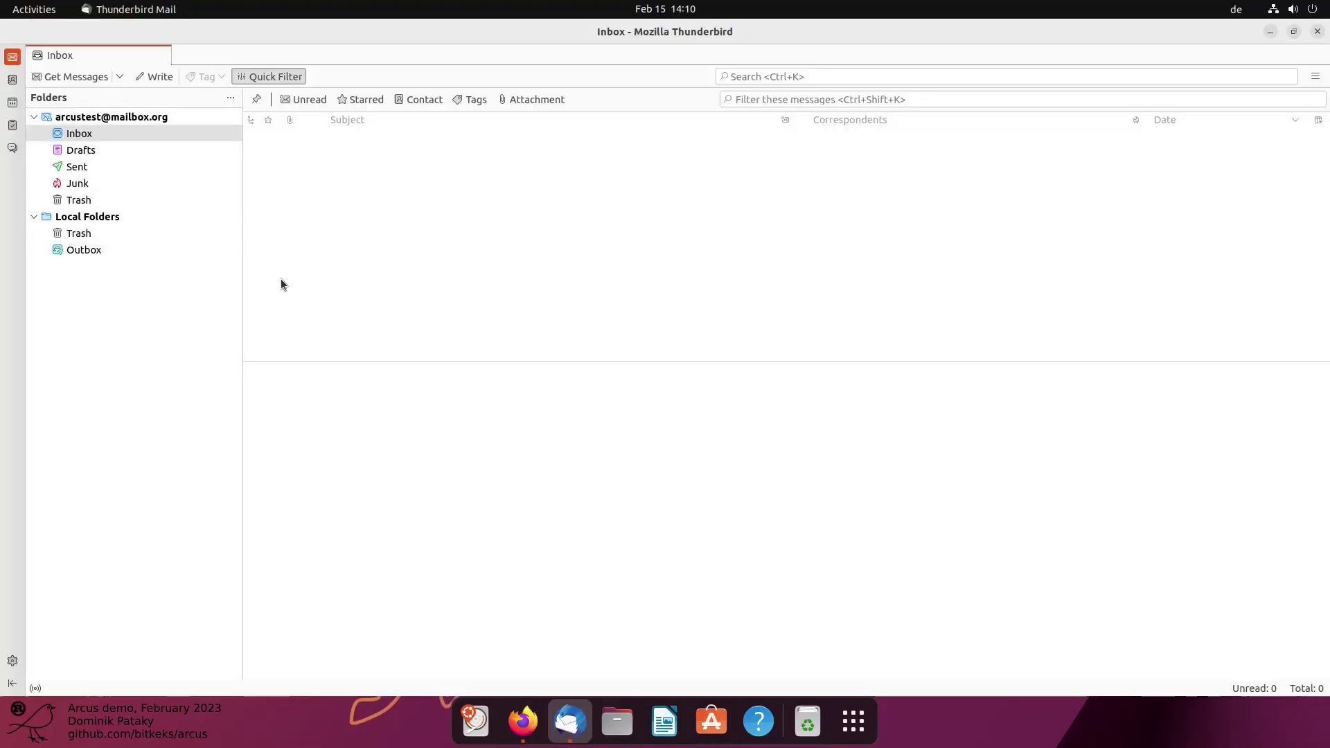
left_click(523, 720)
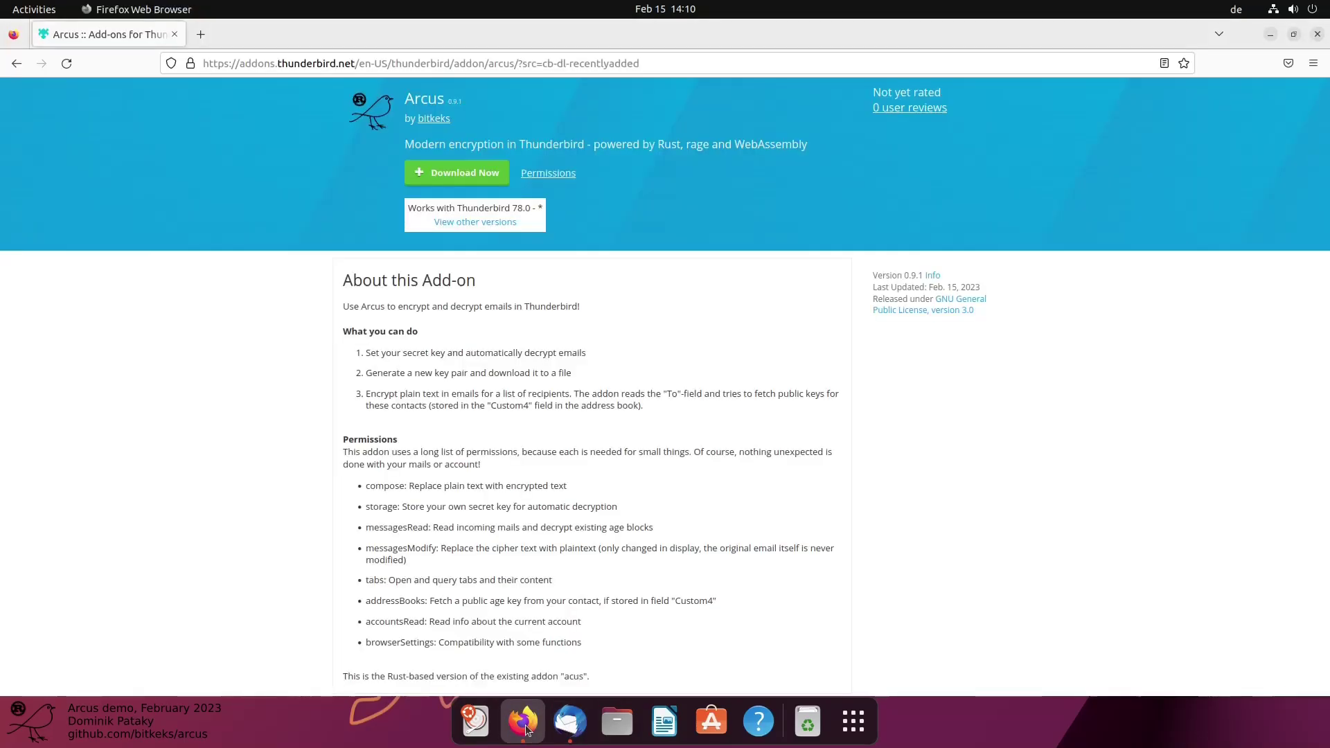
scroll(500, 439, "up", 2)
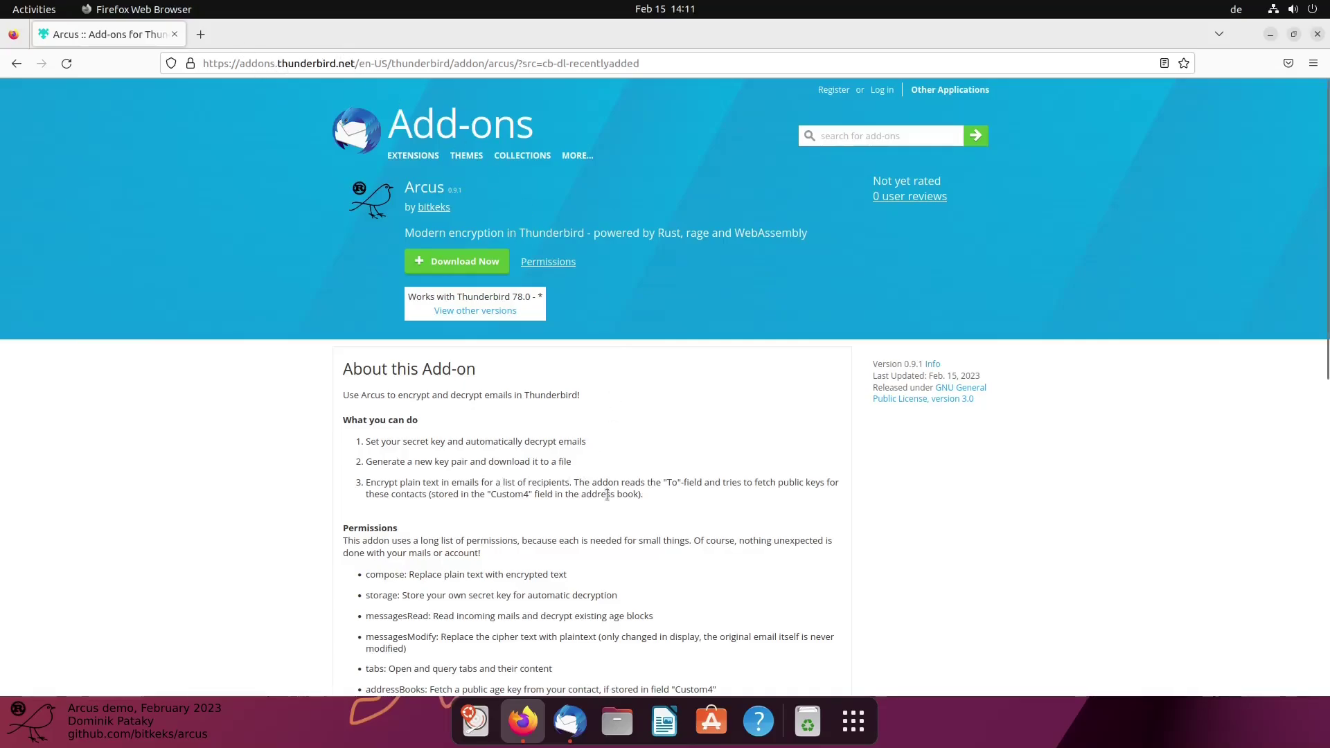
scroll(664, 485, "down", 2)
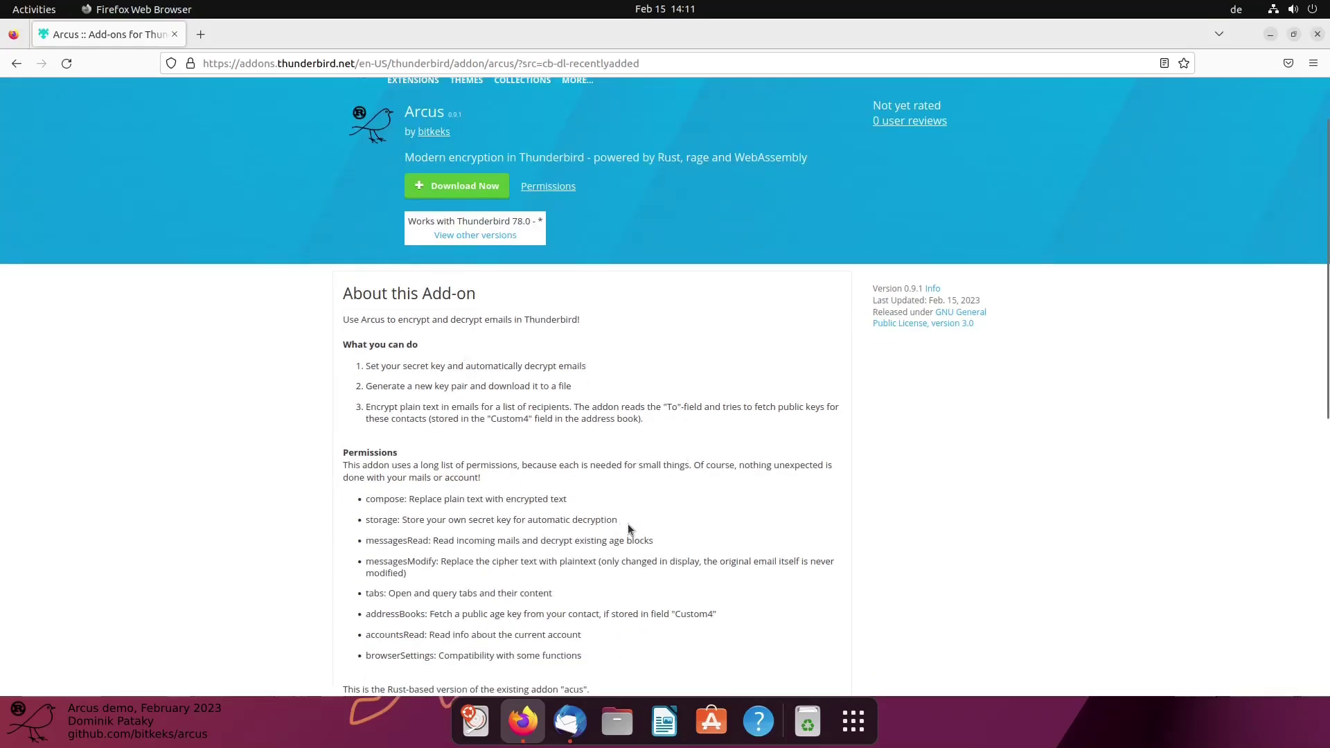
scroll(588, 498, "up", 2)
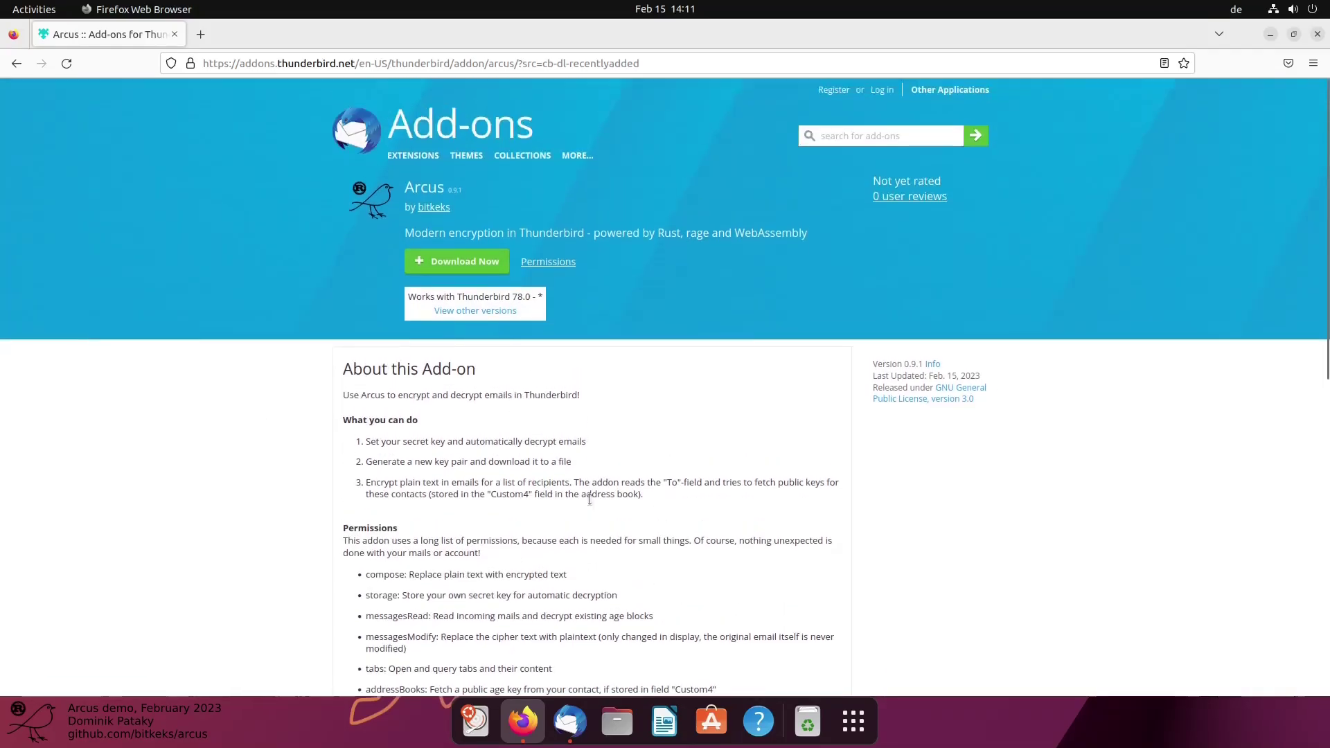
scroll(579, 487, "down", 4)
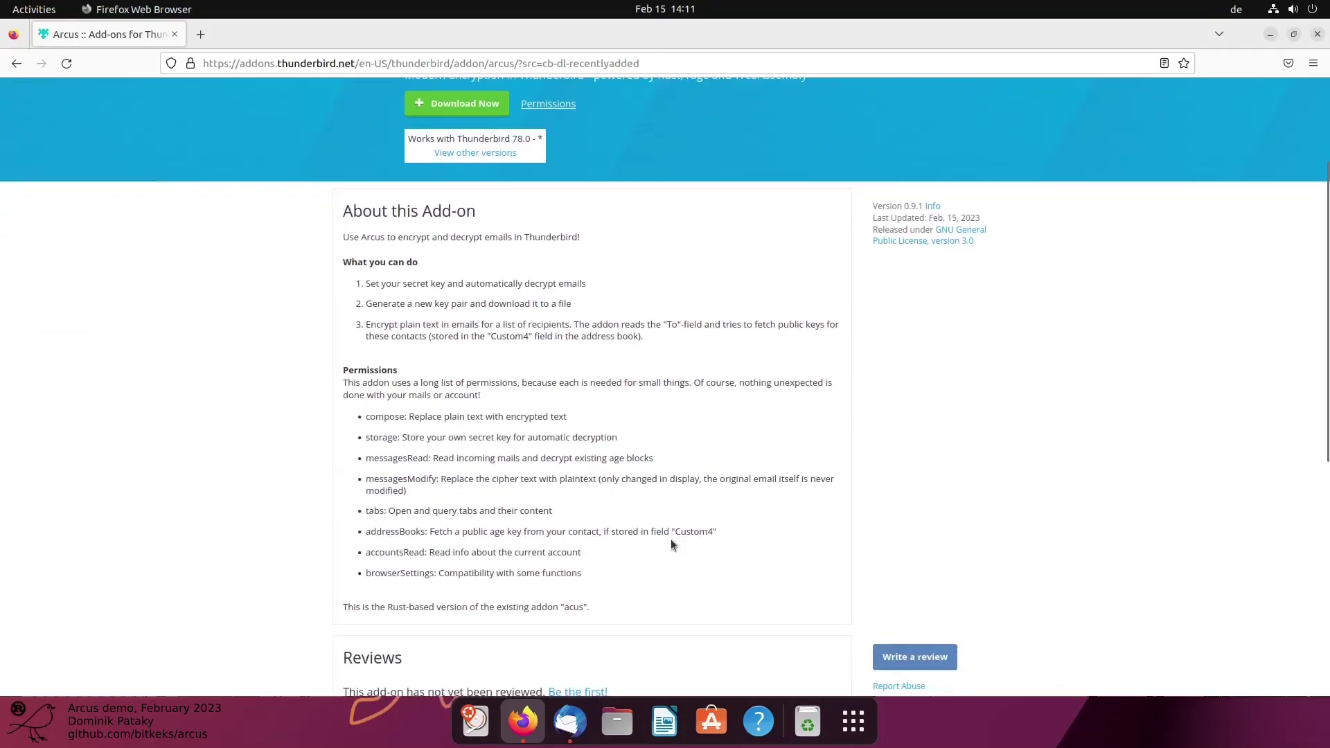
scroll(662, 535, "up", 4)
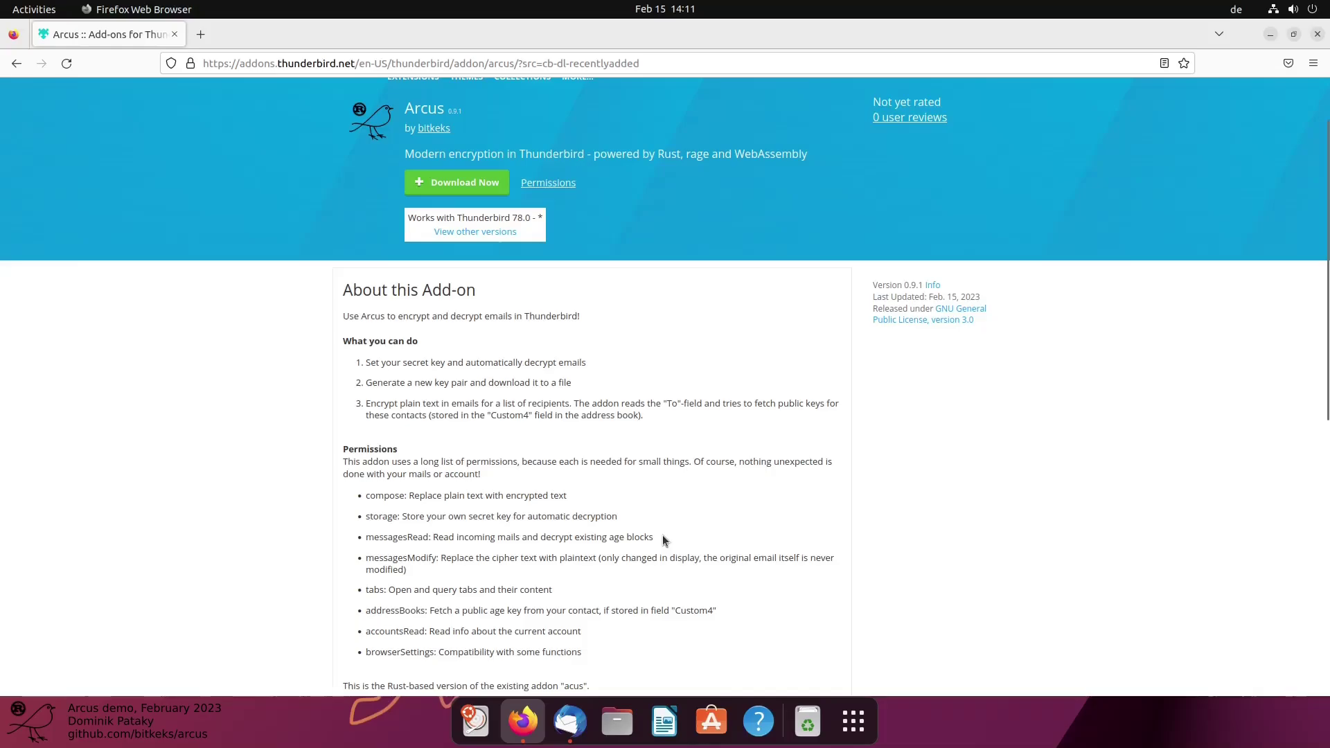
left_click(570, 721)
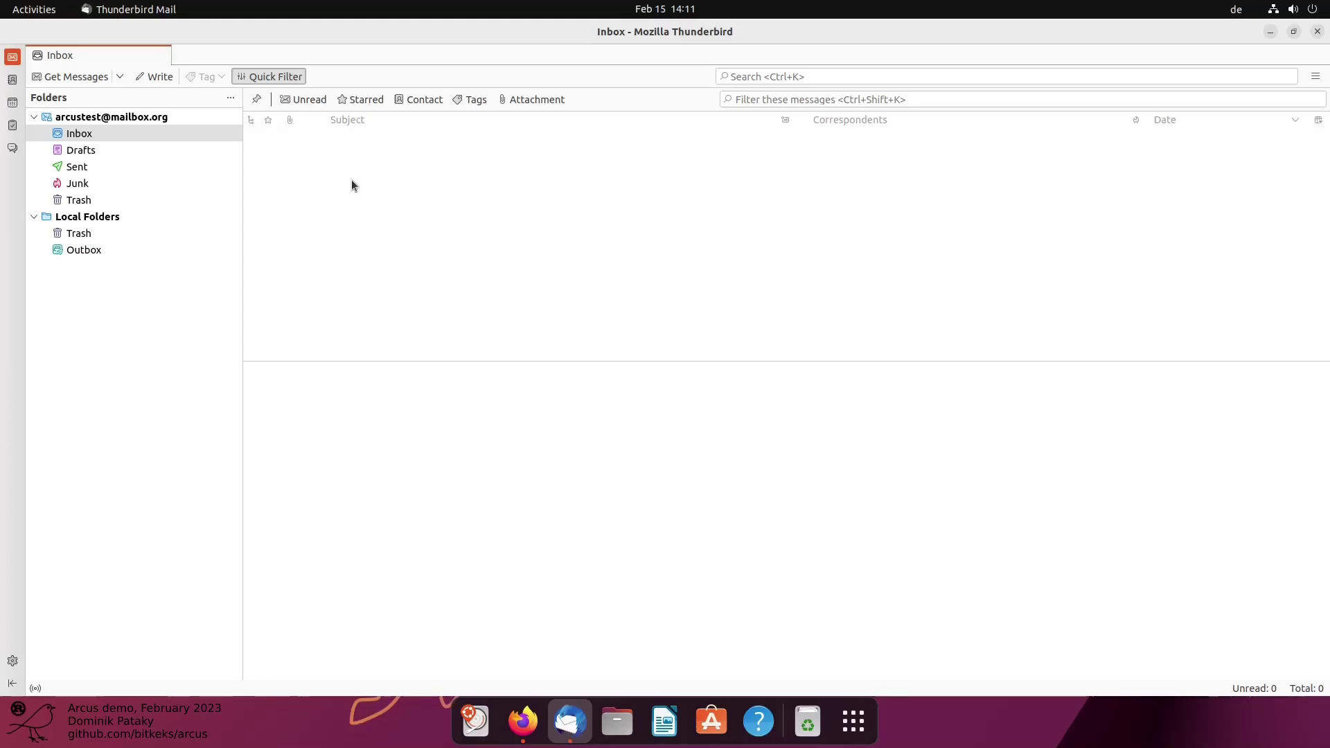
Search for 'arcus' from the Add-ons and Themes page
left_click(1318, 77)
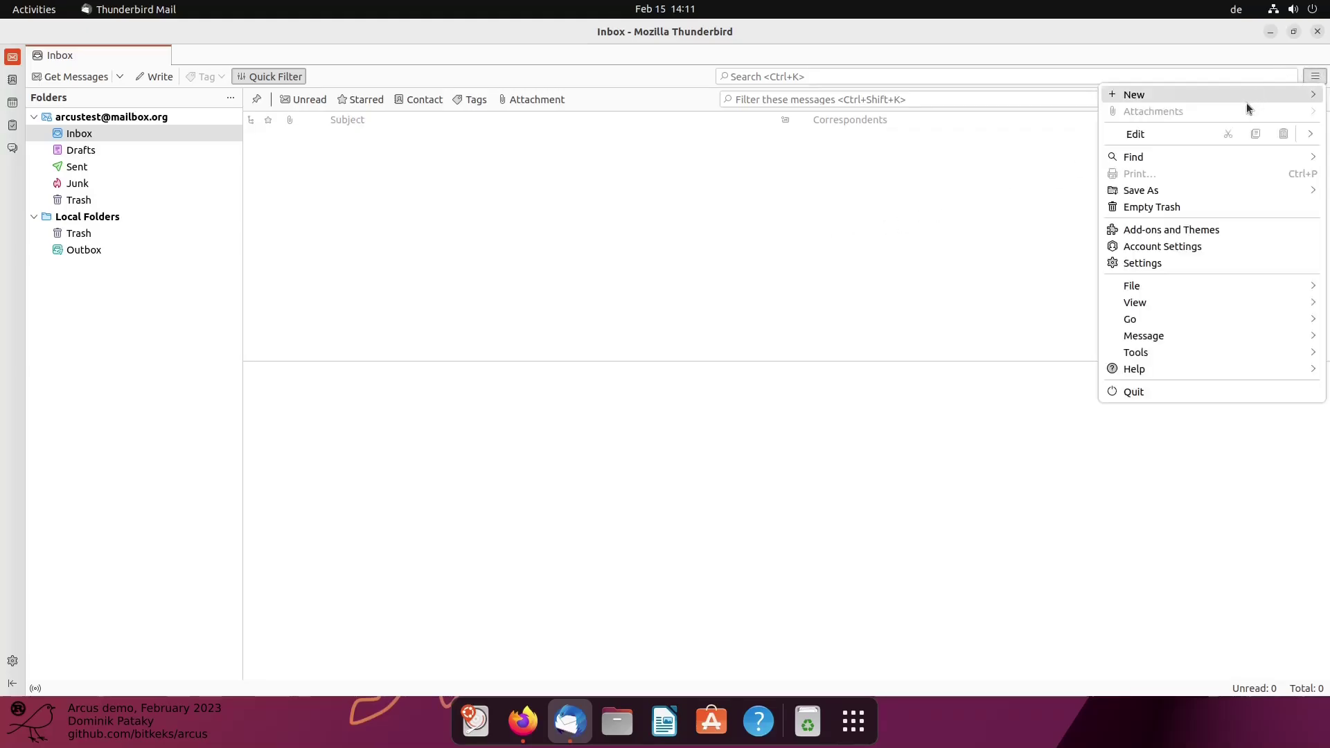
left_click(1150, 229)
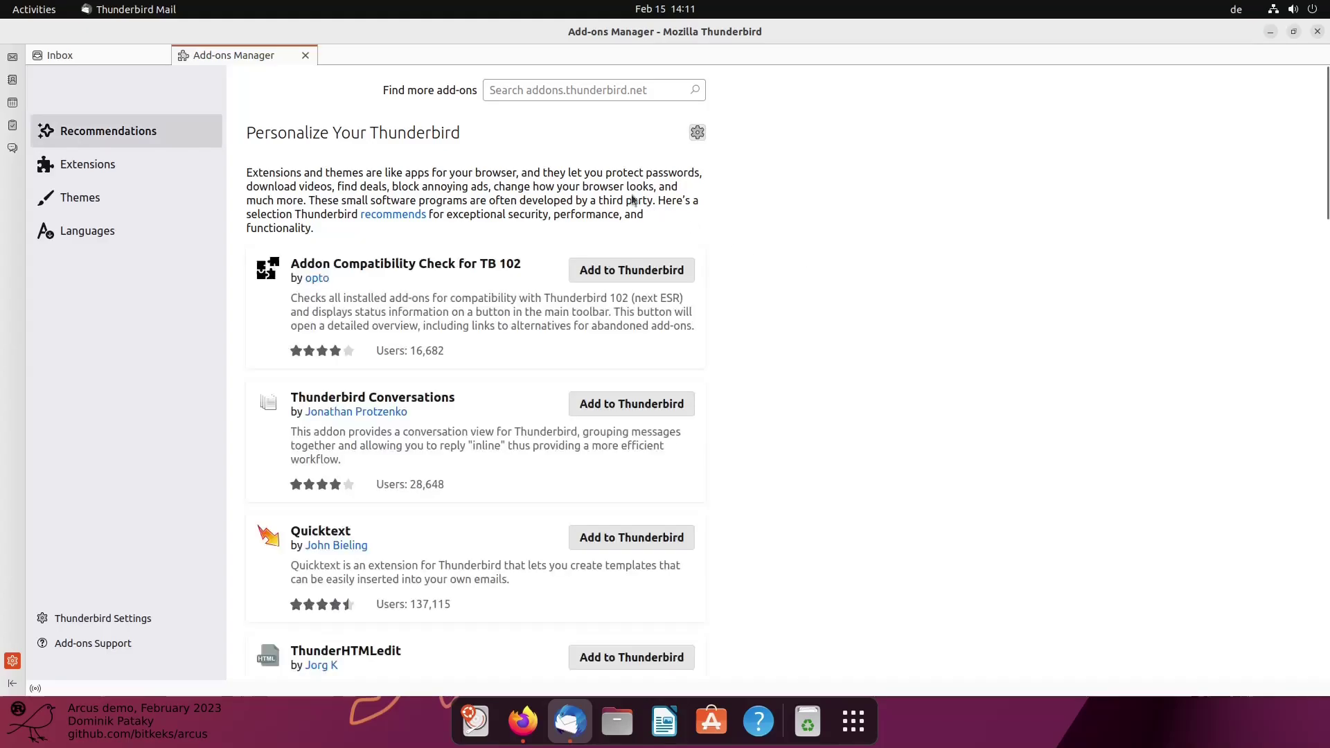
left_click(532, 97)
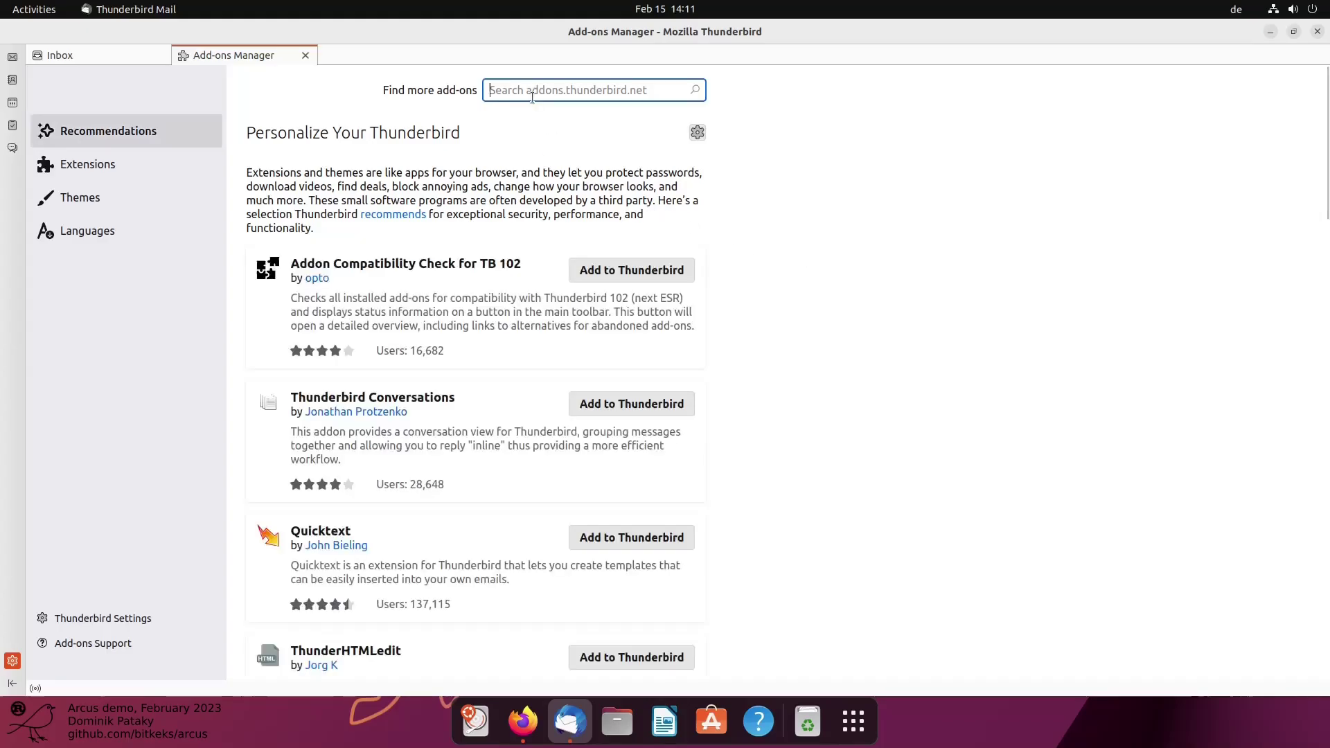
type("arcus")
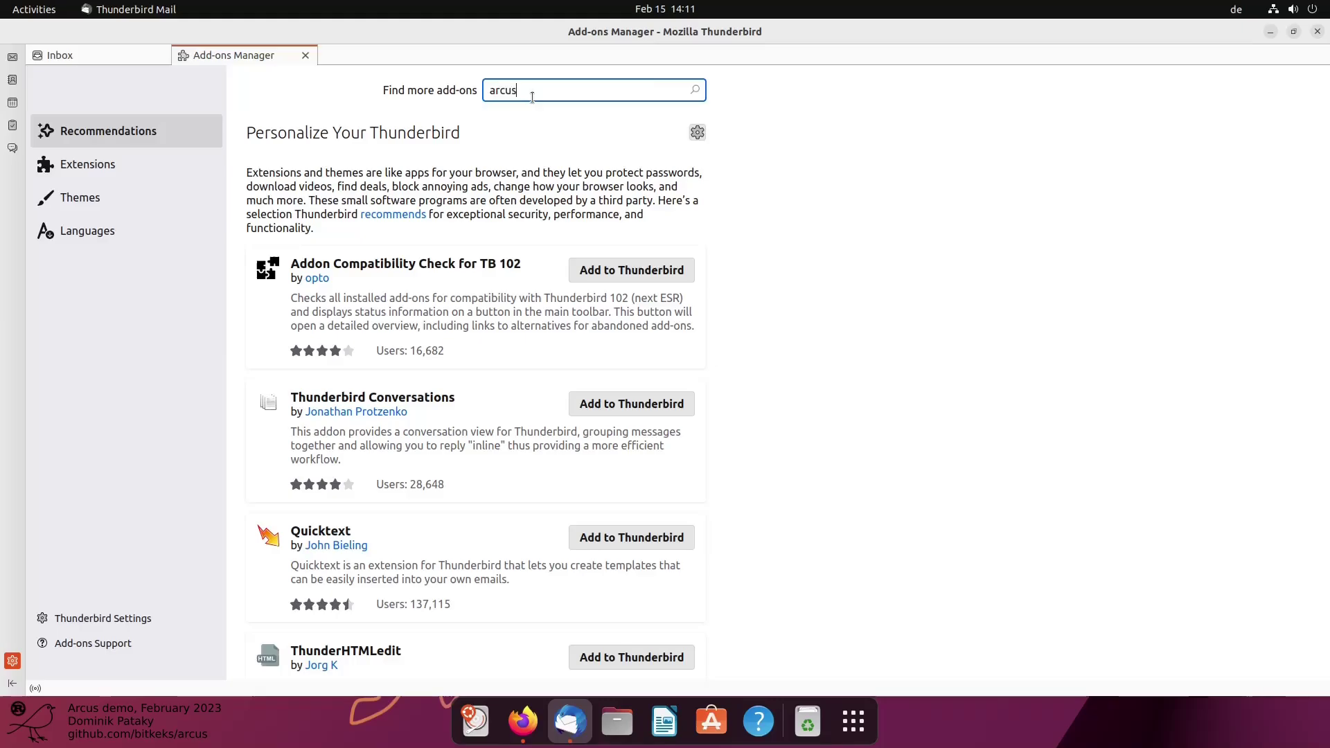
key("Return")
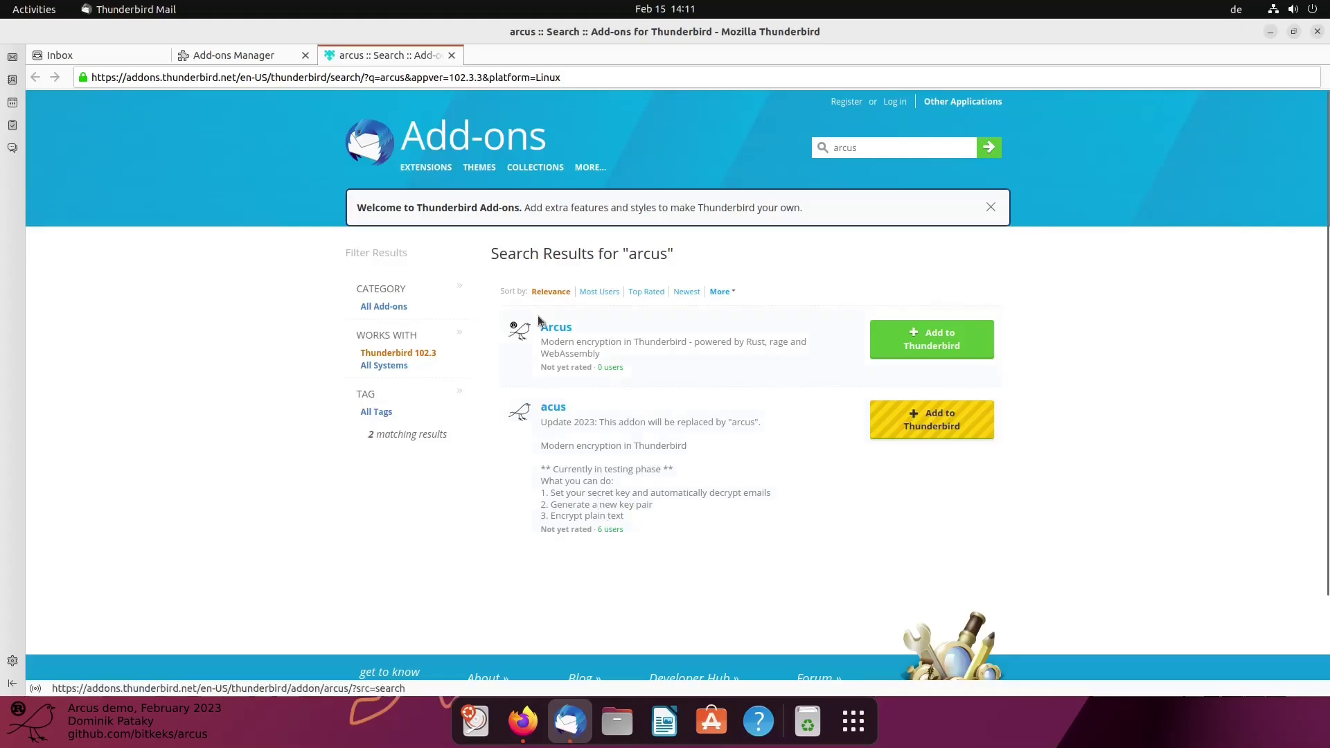
Add Arcus to Thunderbird, grant its permissions, and close the search results tab
left_click(936, 351)
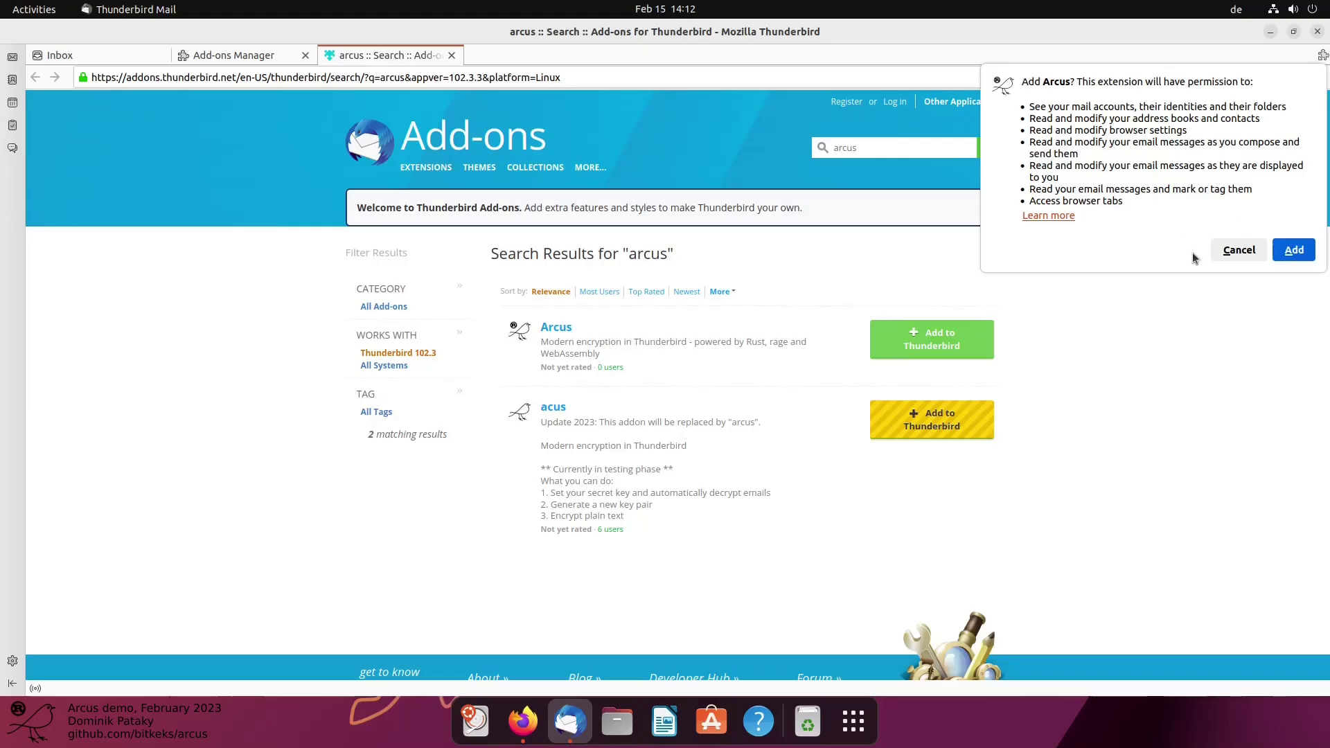
left_click(1295, 252)
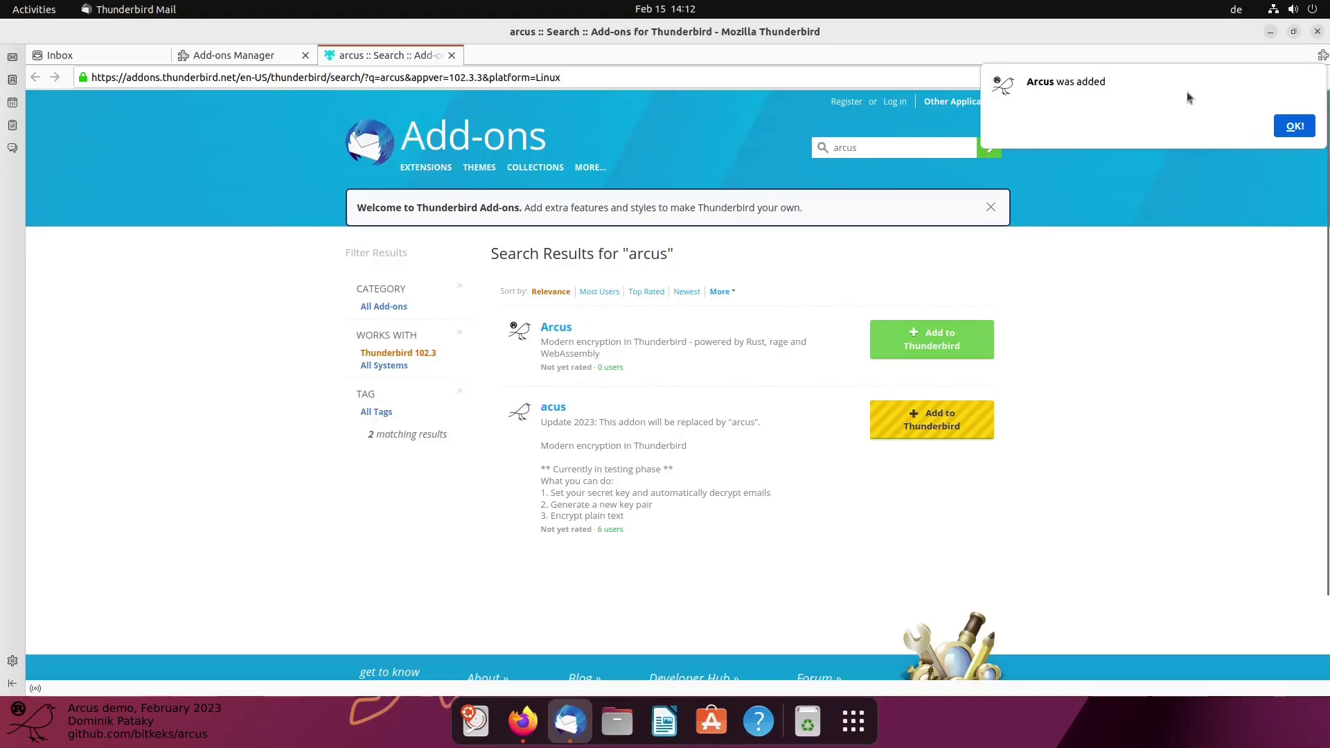
left_click(1277, 132)
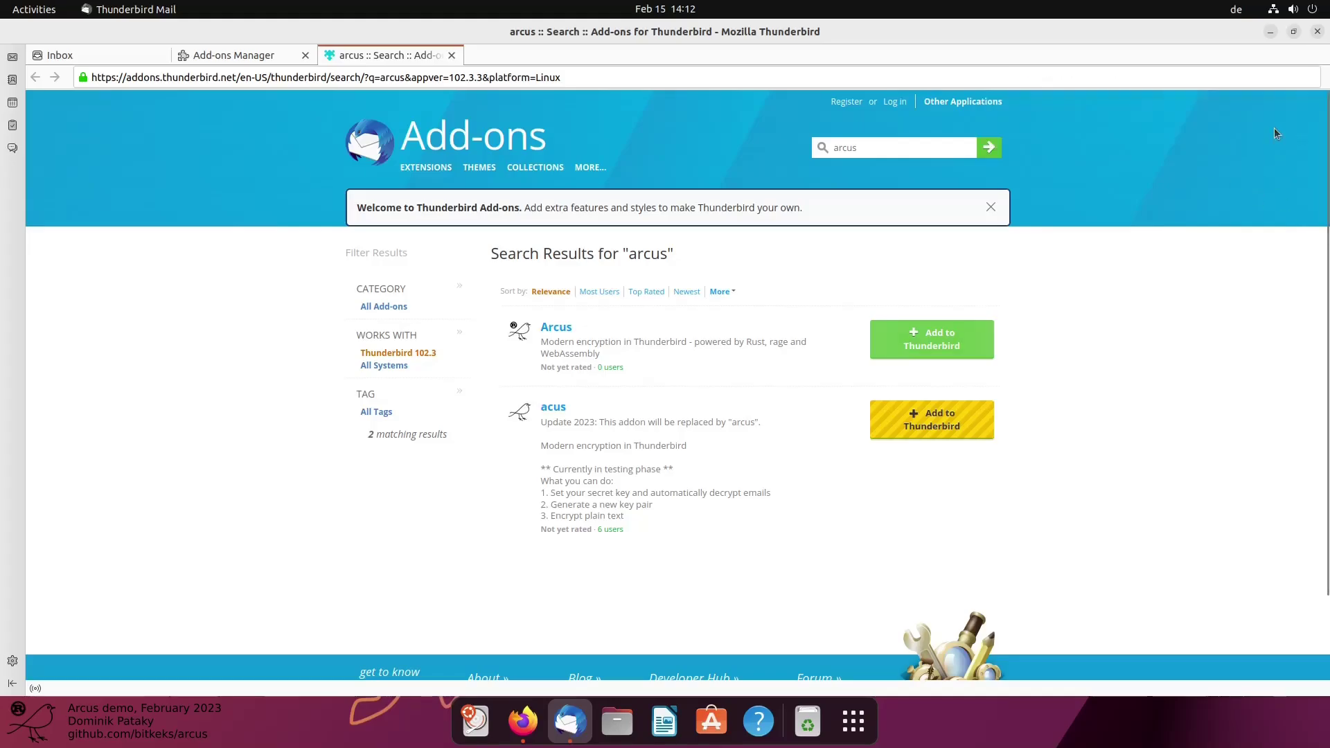
middle_click(423, 58)
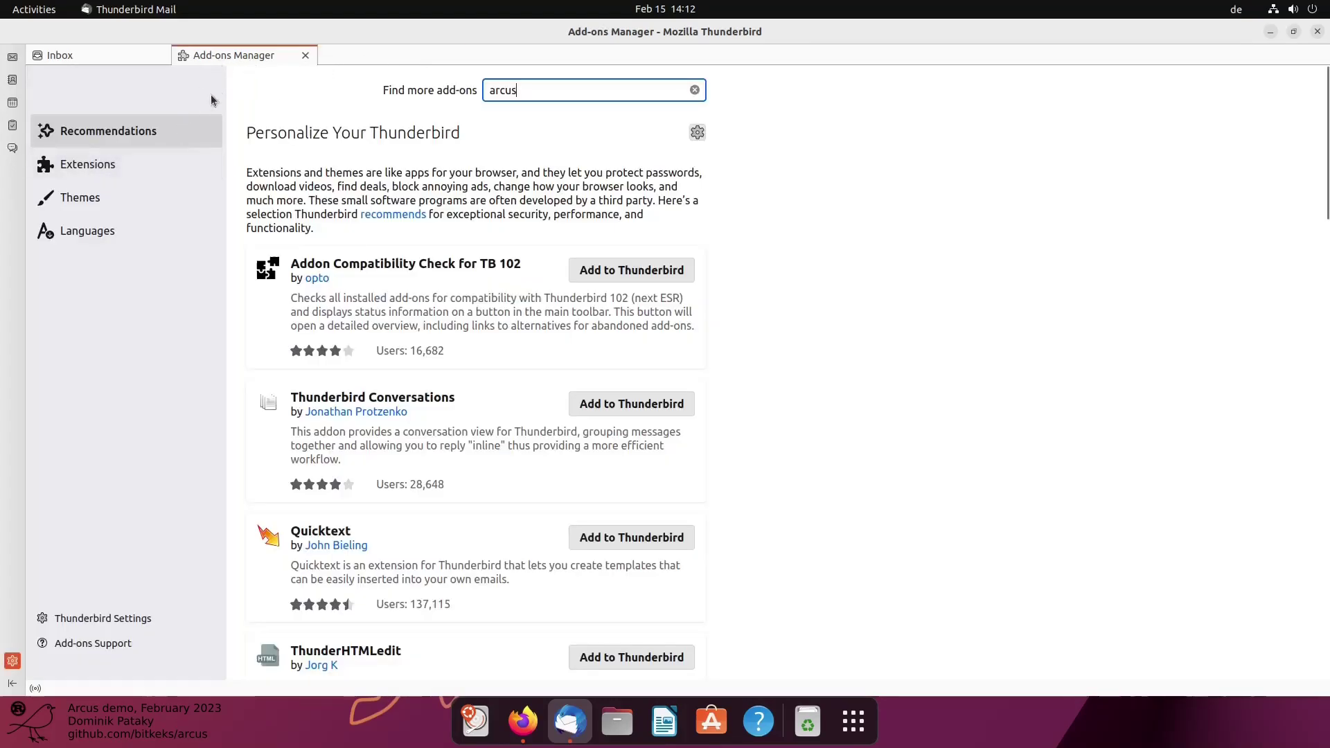
View the Arcus card's details under Extensions, then close the Add-ons Manager tab
left_click(111, 164)
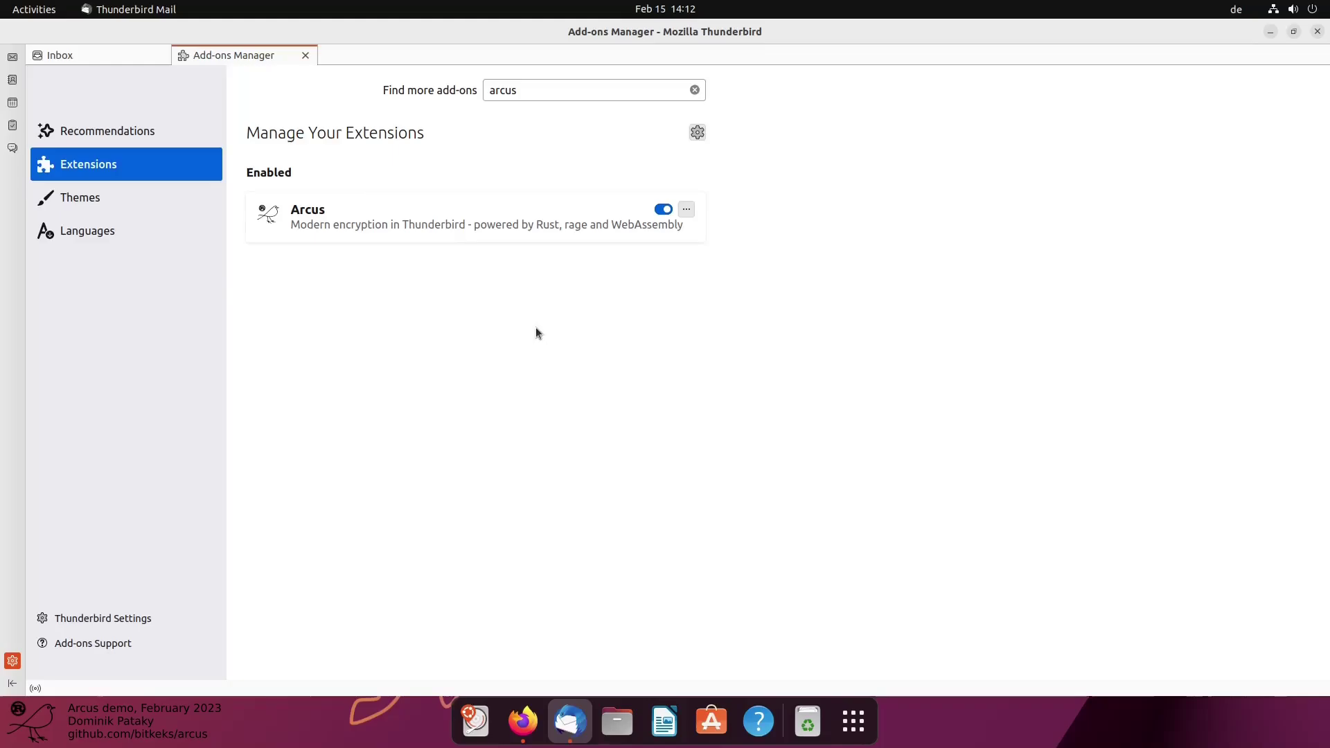
left_click(335, 224)
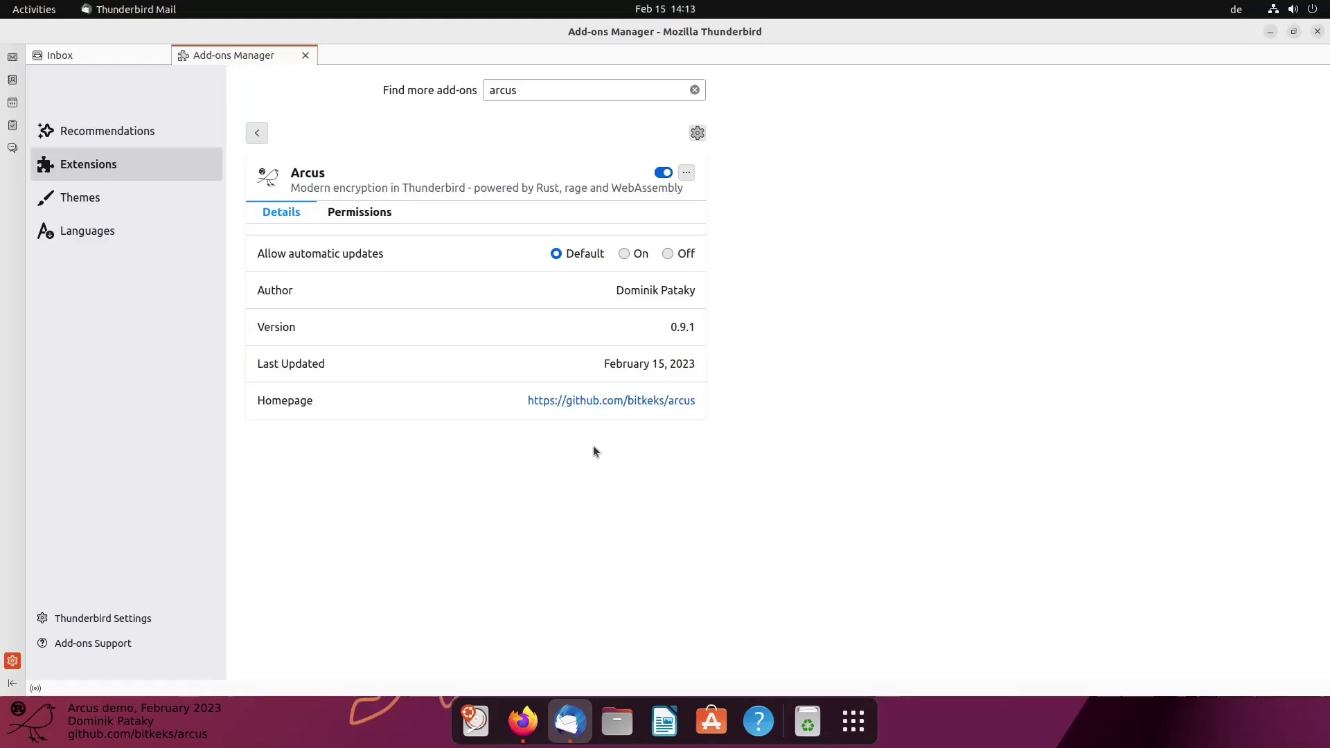
middle_click(203, 57)
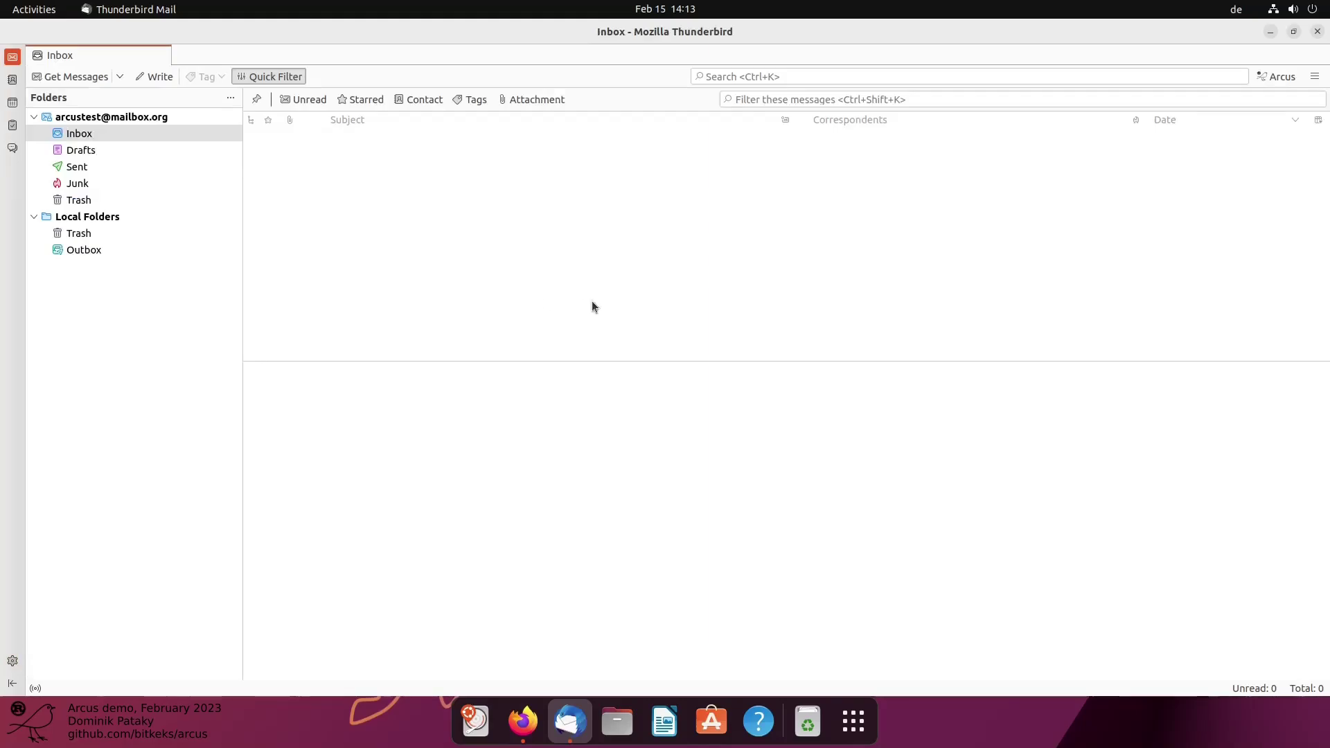
Open the Arcus page from the toolbar and scroll through its secret key, generation and encryption sections
left_click(1275, 79)
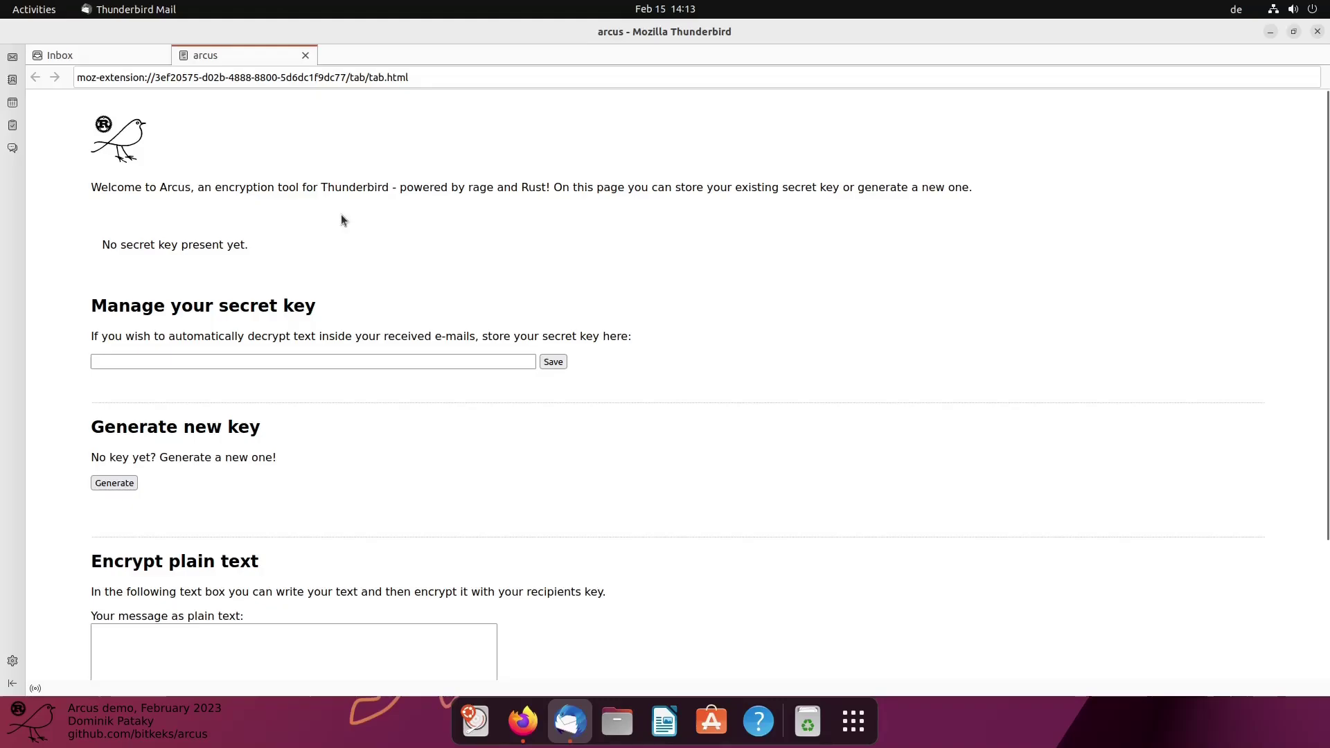
scroll(326, 270, "down", 2)
scroll(331, 268, "up", 2)
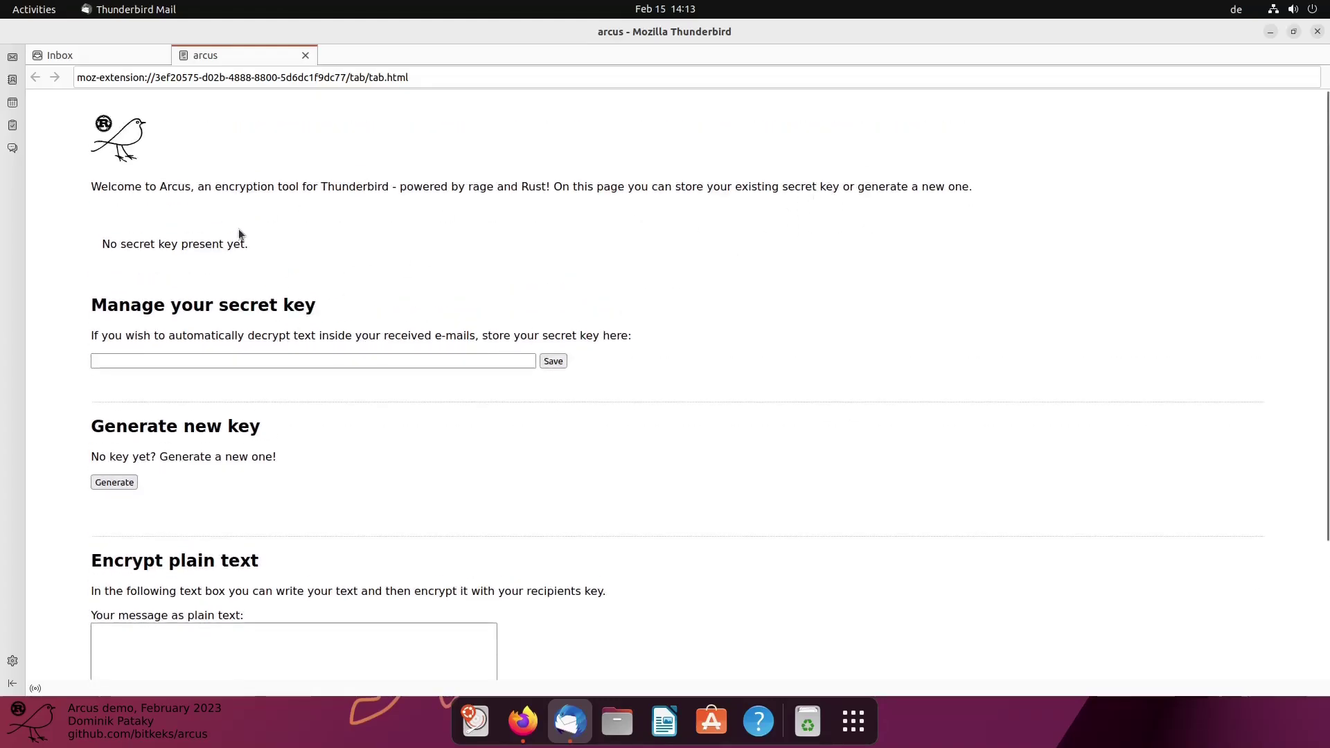
scroll(238, 229, "down", 2)
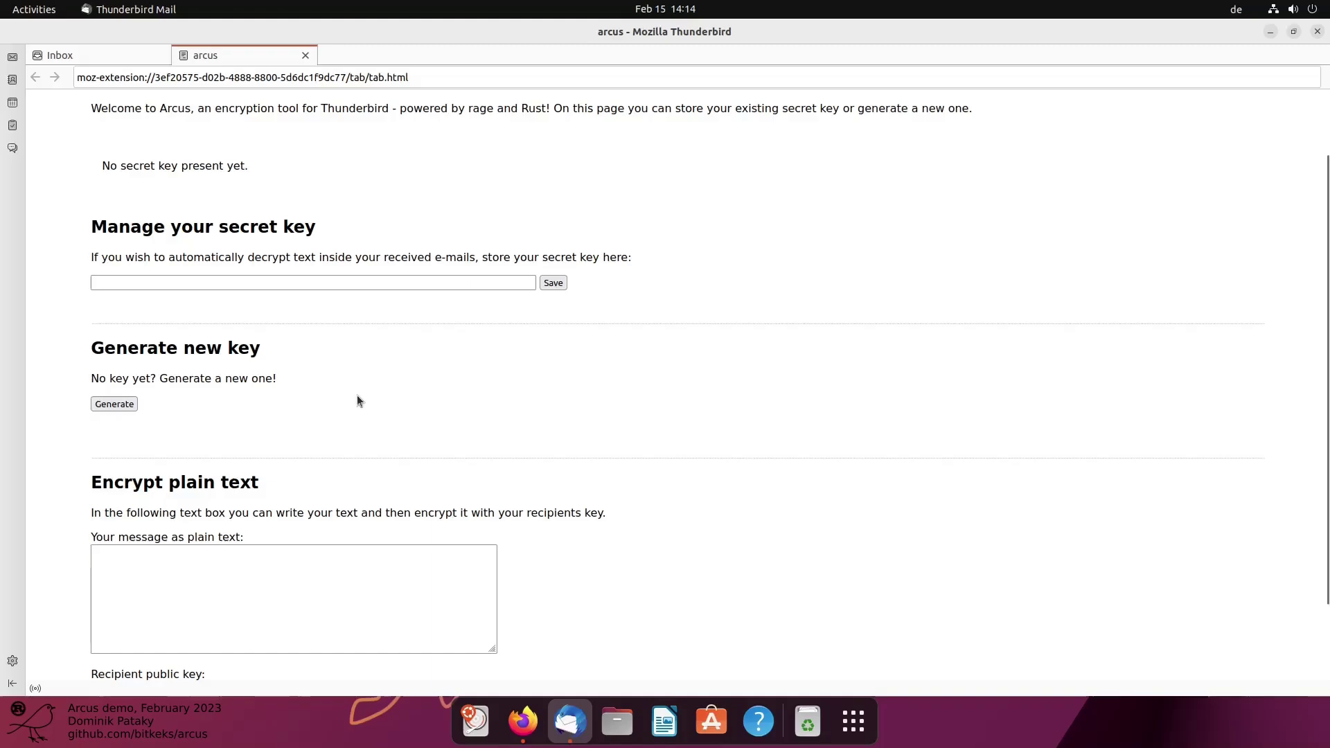
scroll(277, 333, "down", 2)
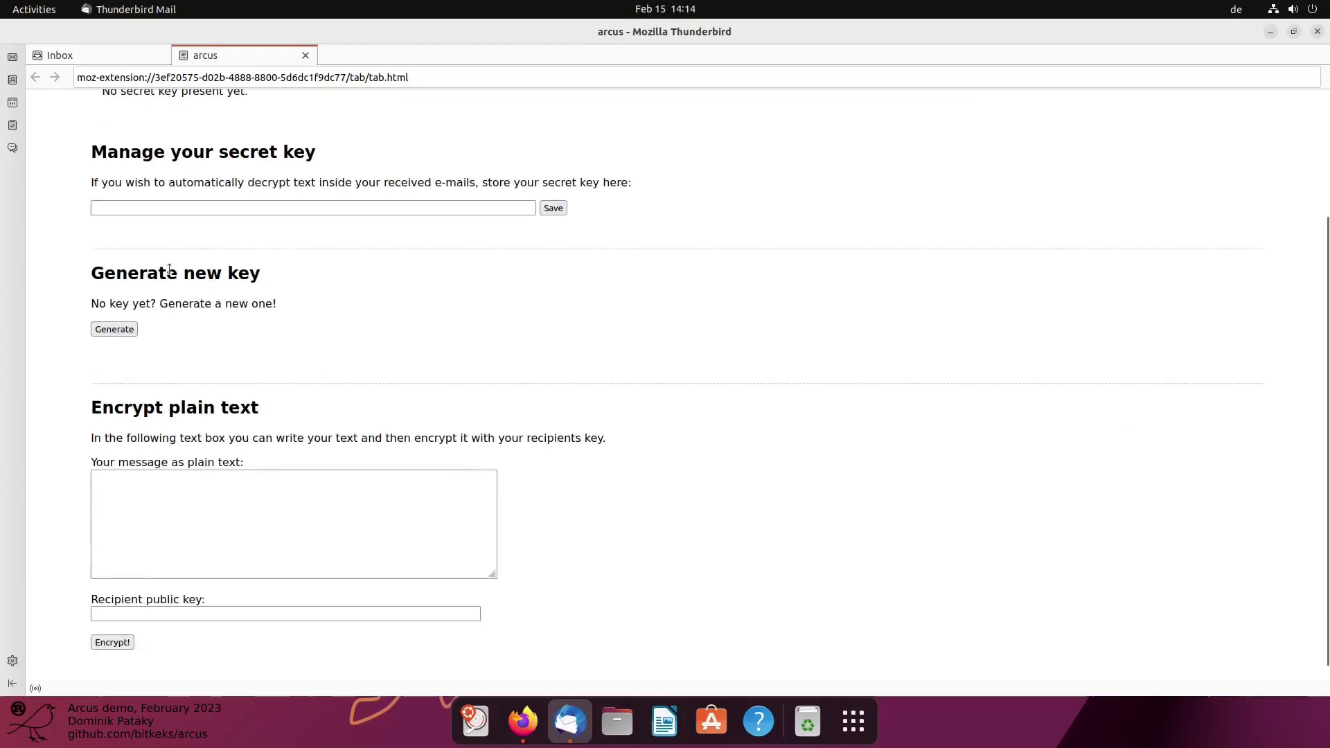
scroll(121, 325, "down", 1)
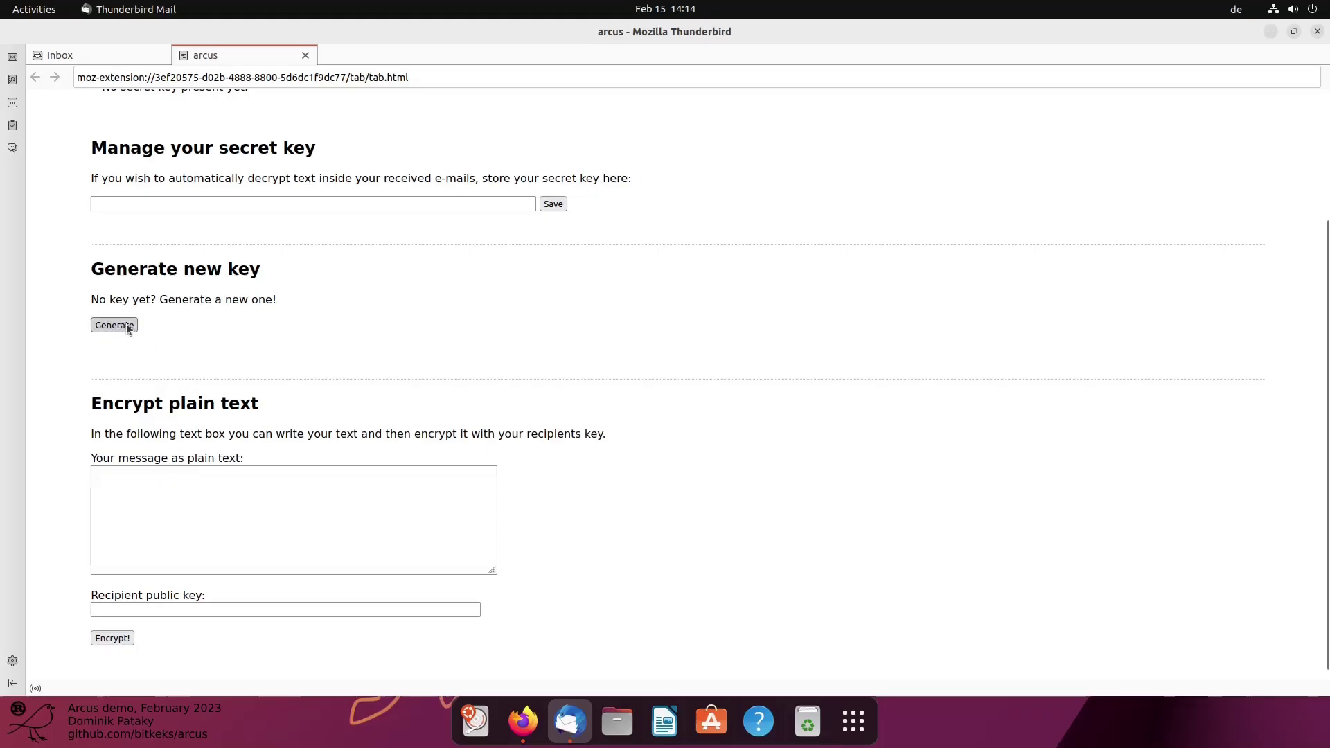
Generate a new Arcus keypair and copy the displayed secret key
left_click(126, 327)
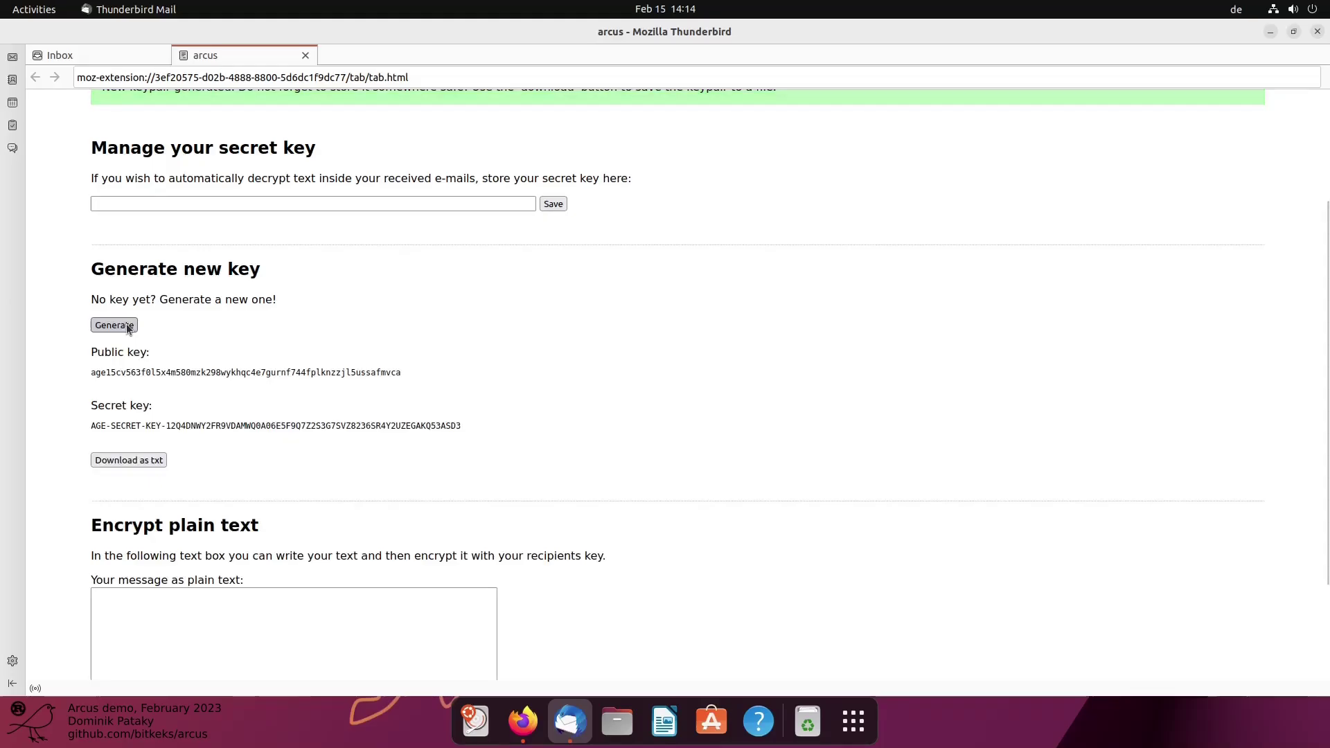
scroll(127, 326, "up", 2)
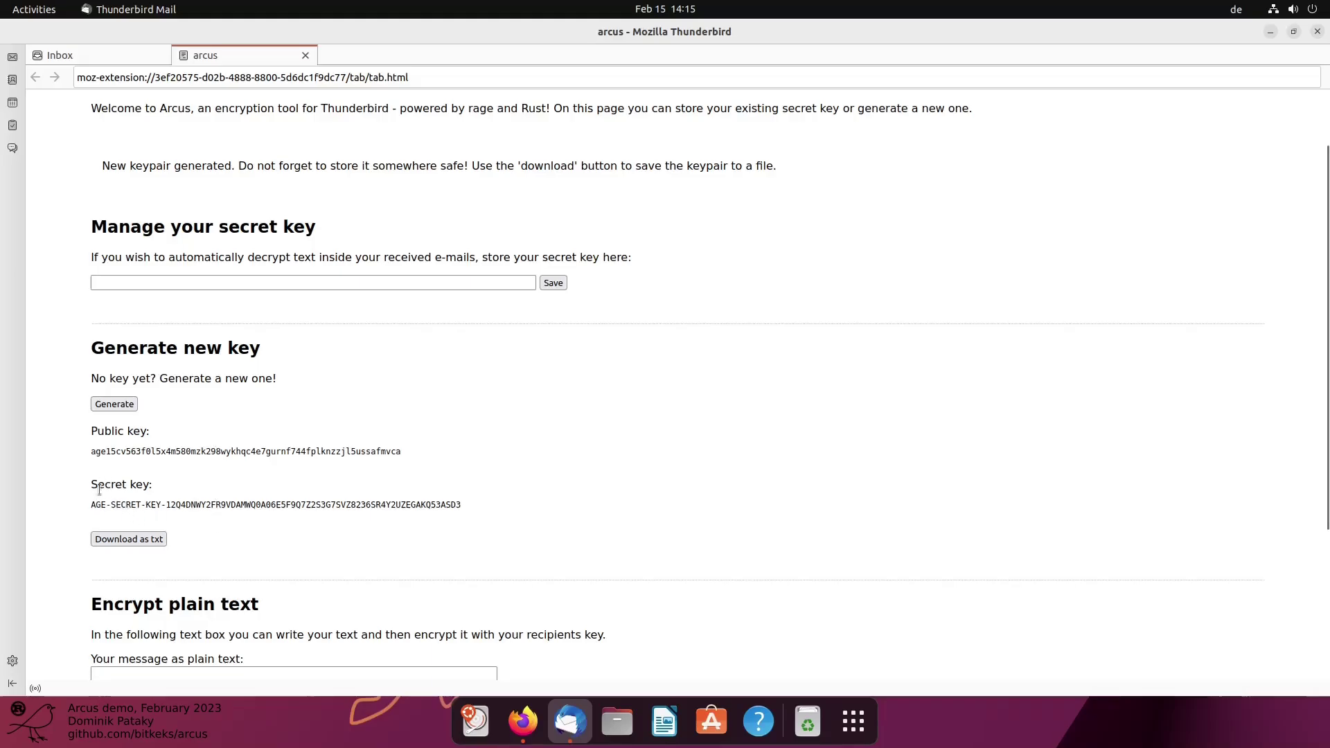
left_click_drag(92, 505, 301, 502)
right_click(414, 502)
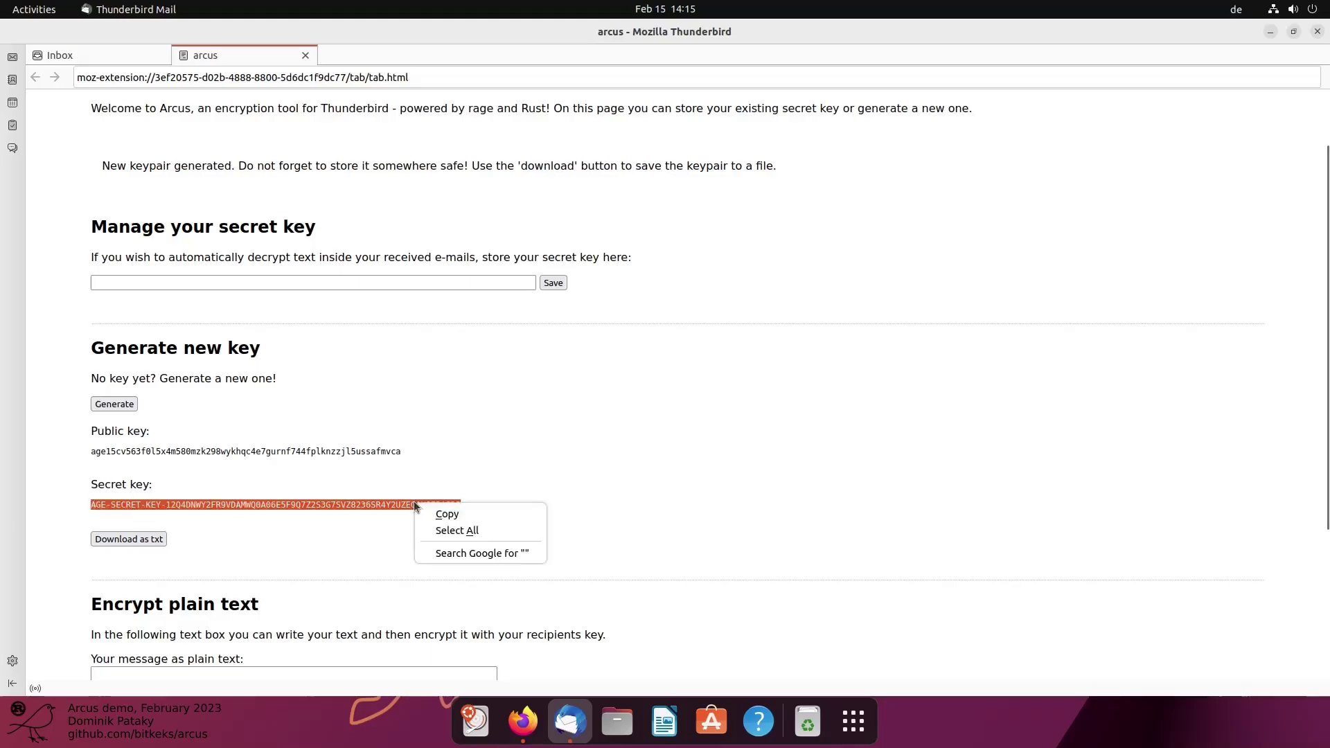
left_click(471, 513)
Paste the copied secret key into the secret-key field and save it
right_click(362, 284)
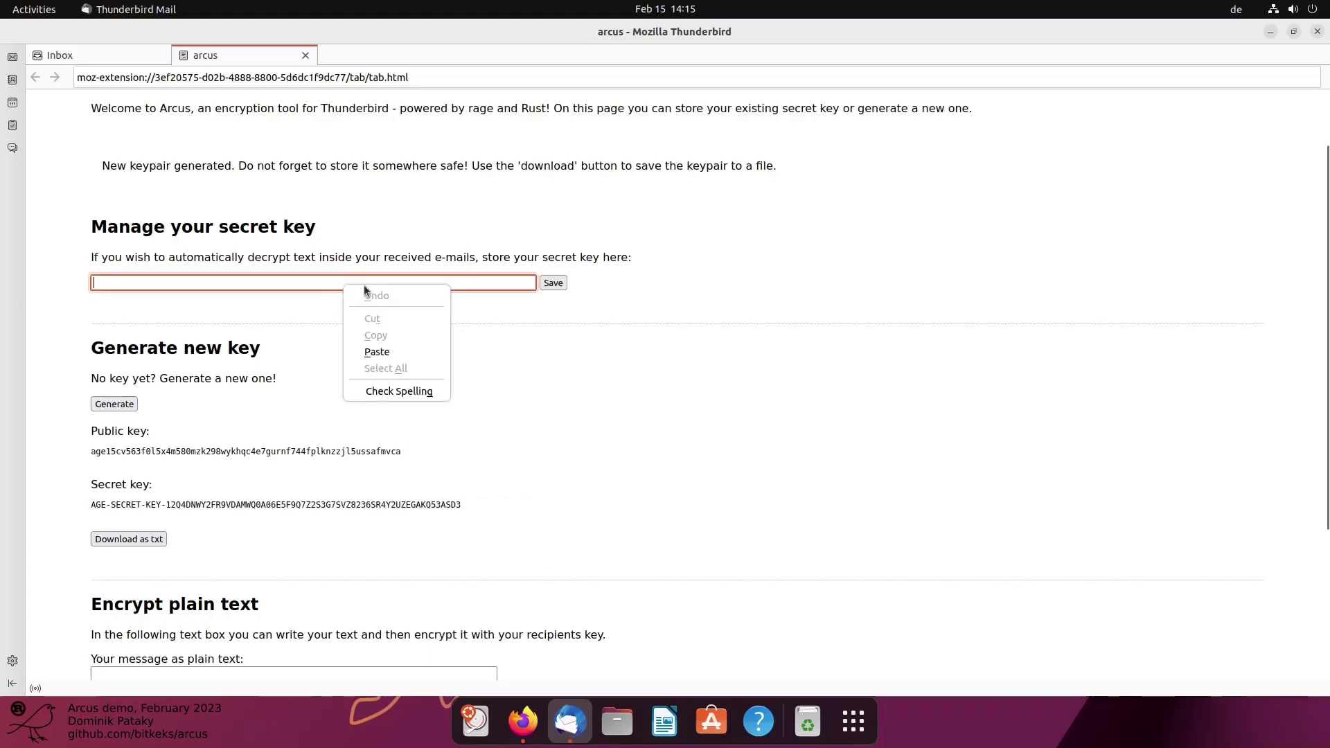
left_click(392, 351)
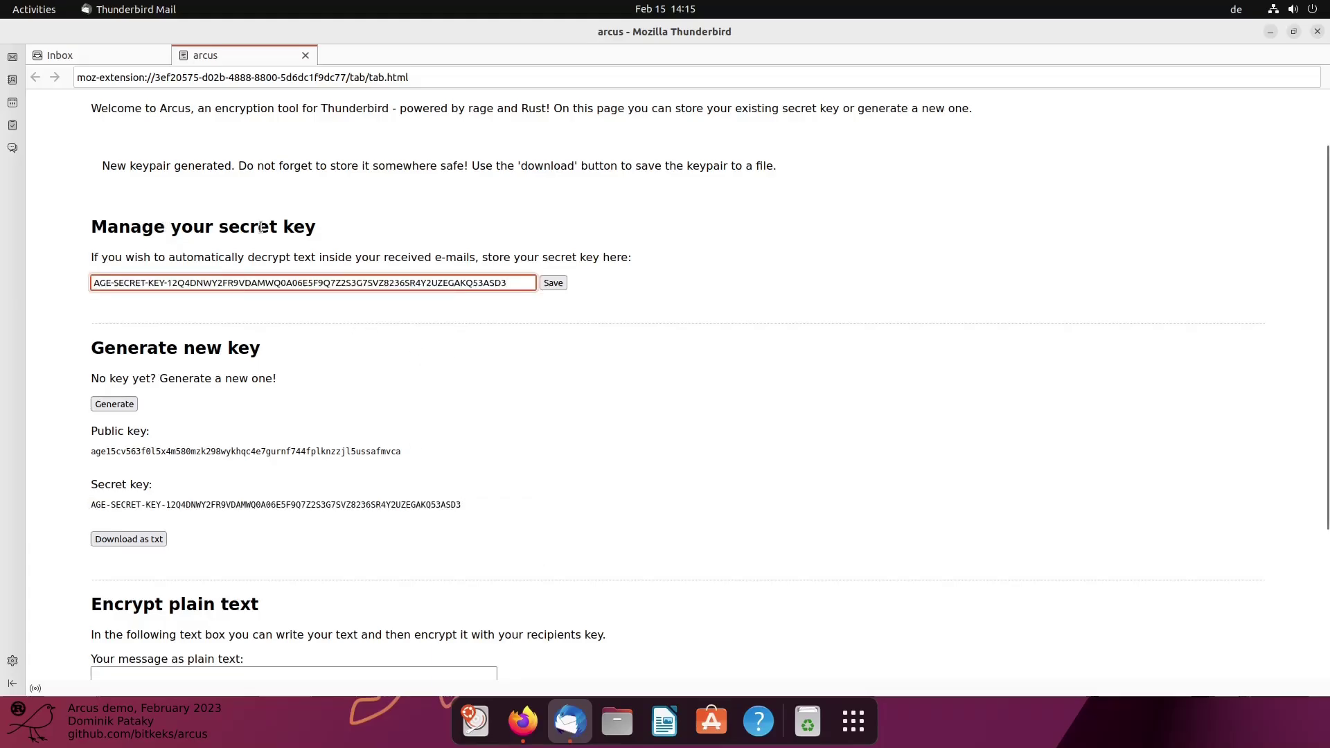
left_click(558, 284)
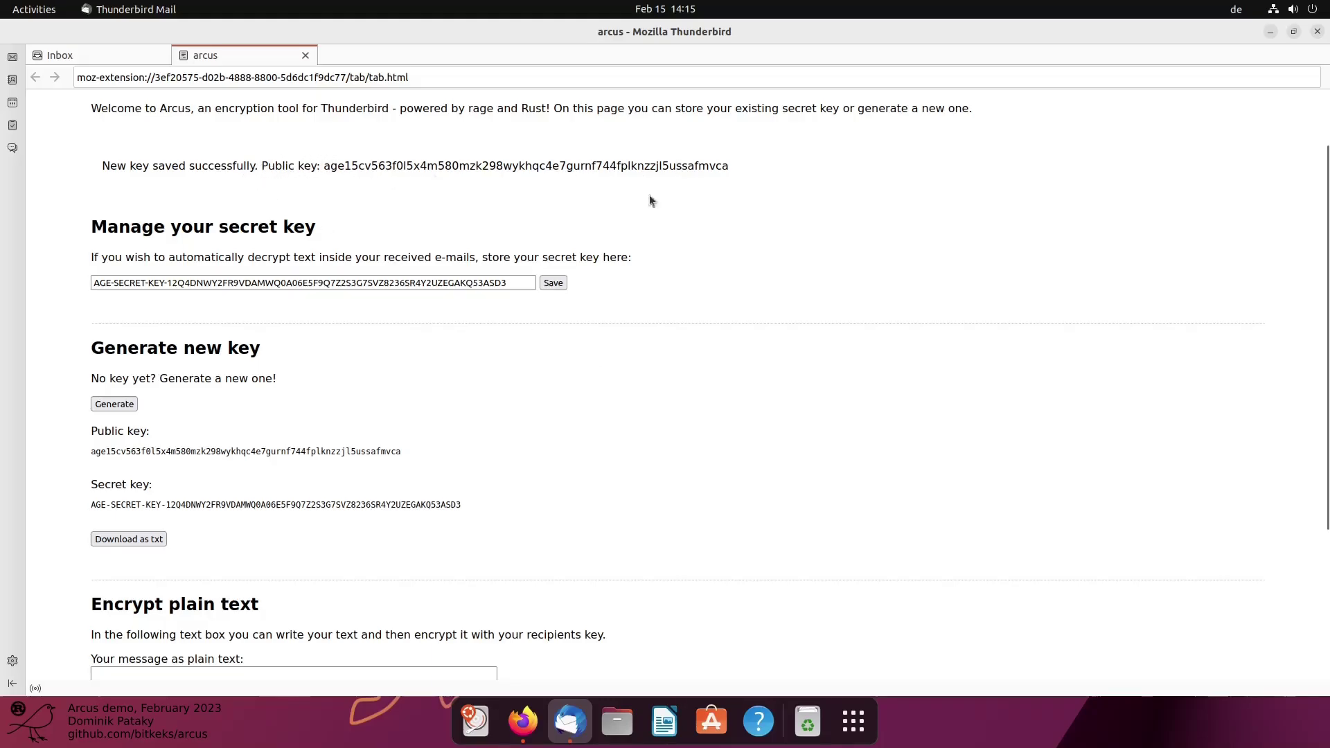
Select the public key shown in the success banner, then return to the inbox
double_click(586, 167)
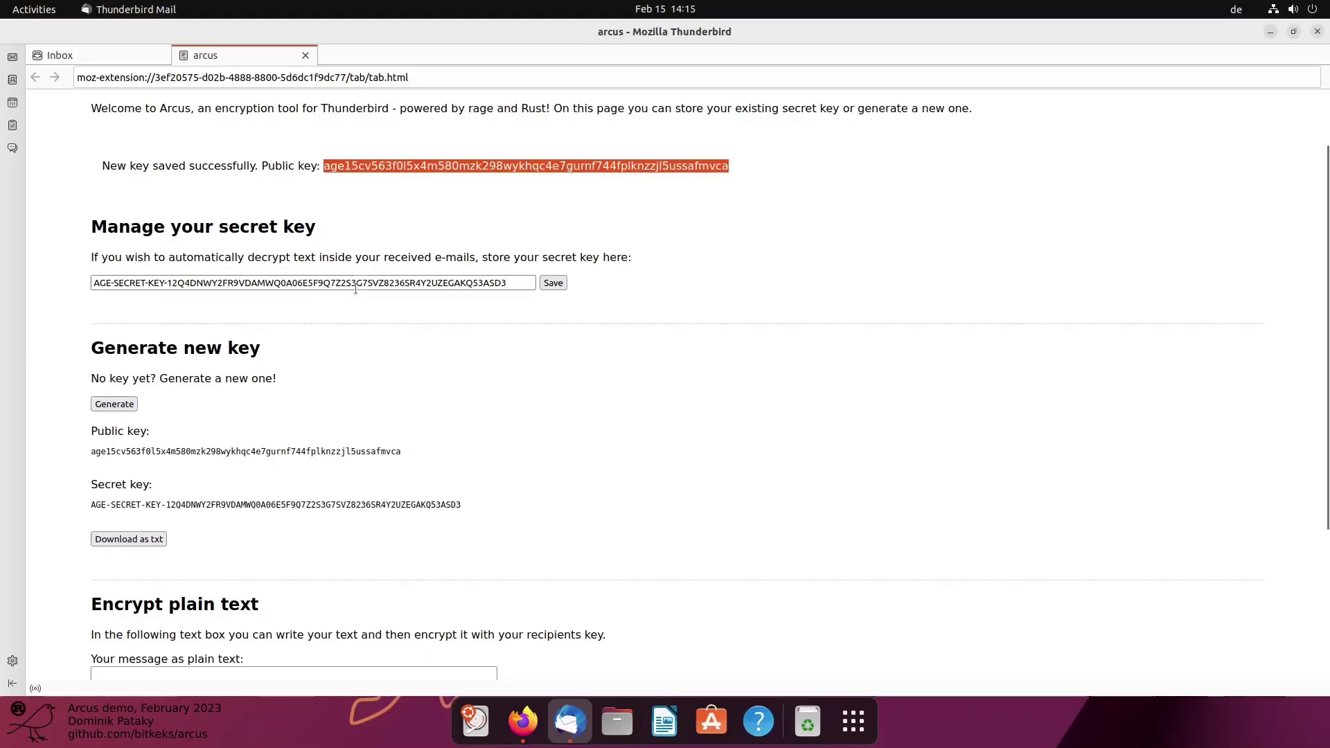
left_click(188, 451)
double_click(188, 451)
left_click(447, 194)
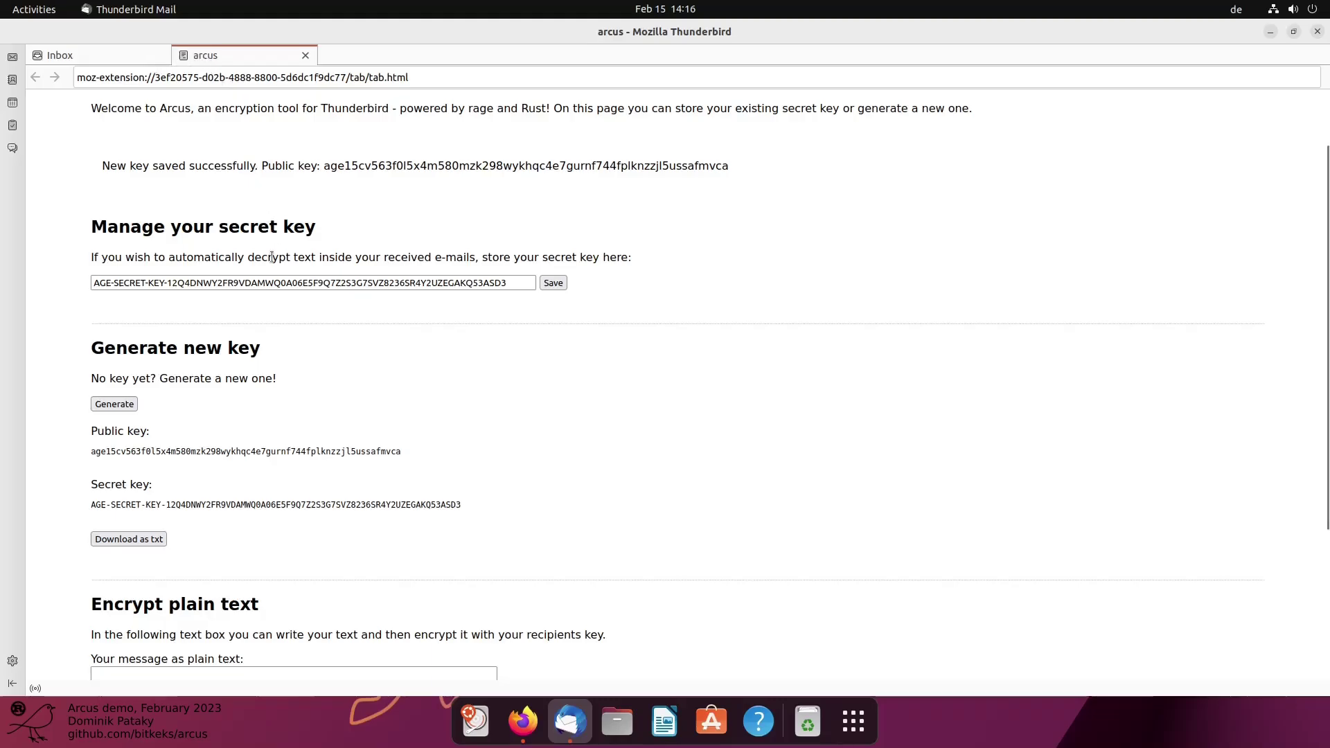
left_click(121, 55)
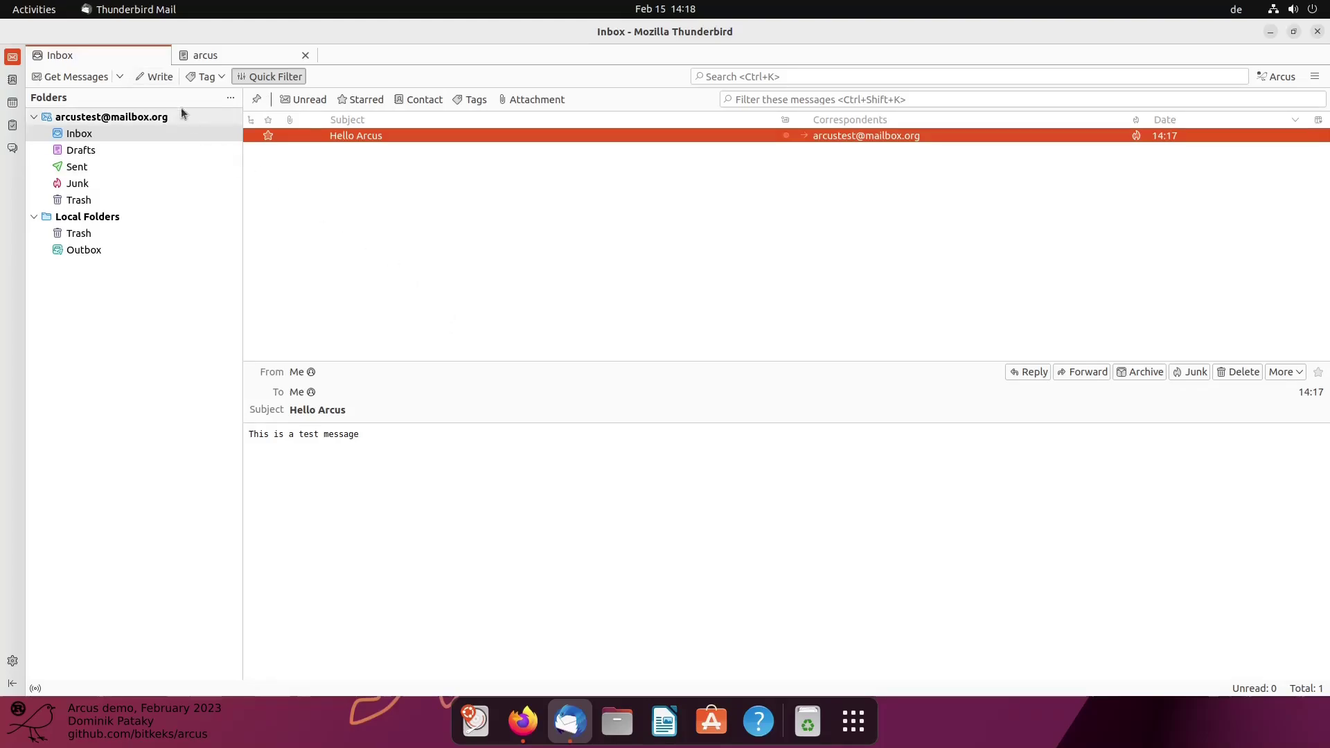
Start a new message addressed to your own account's e-mail address
left_click(151, 76)
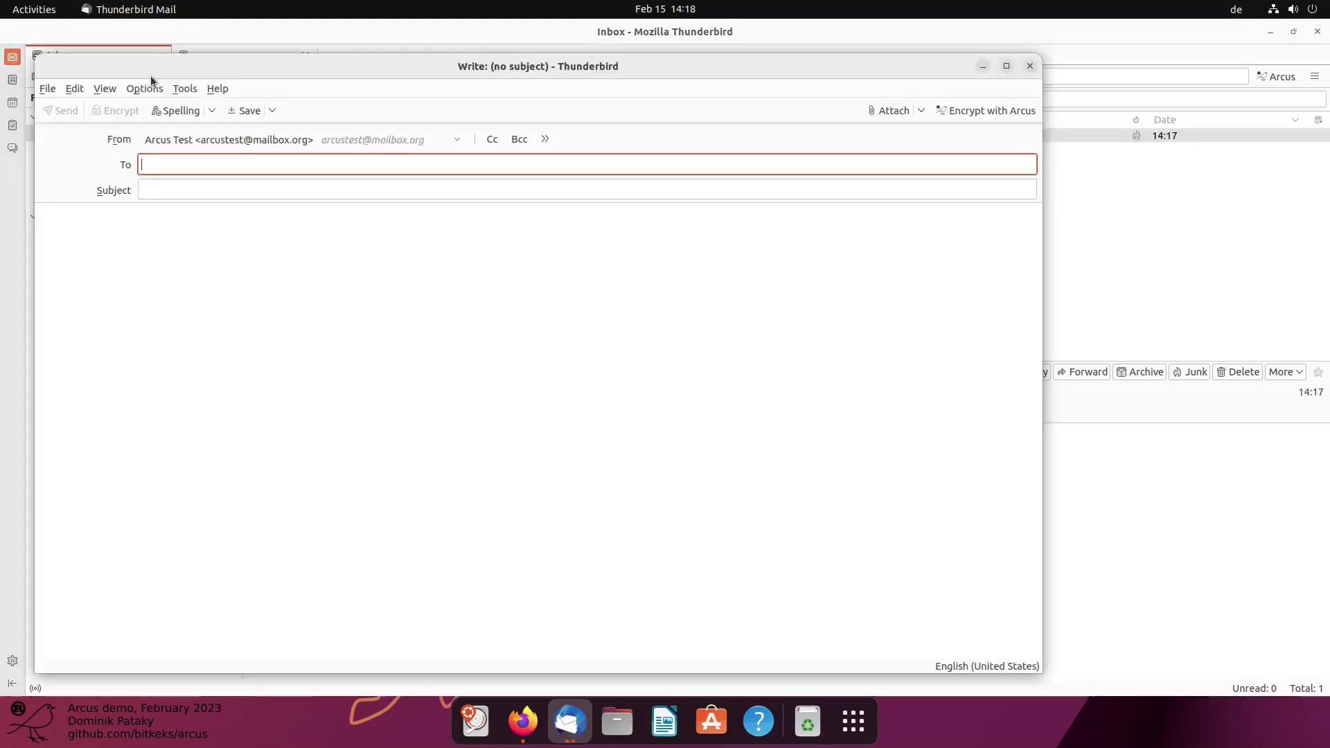
left_click_drag(158, 73, 269, 90)
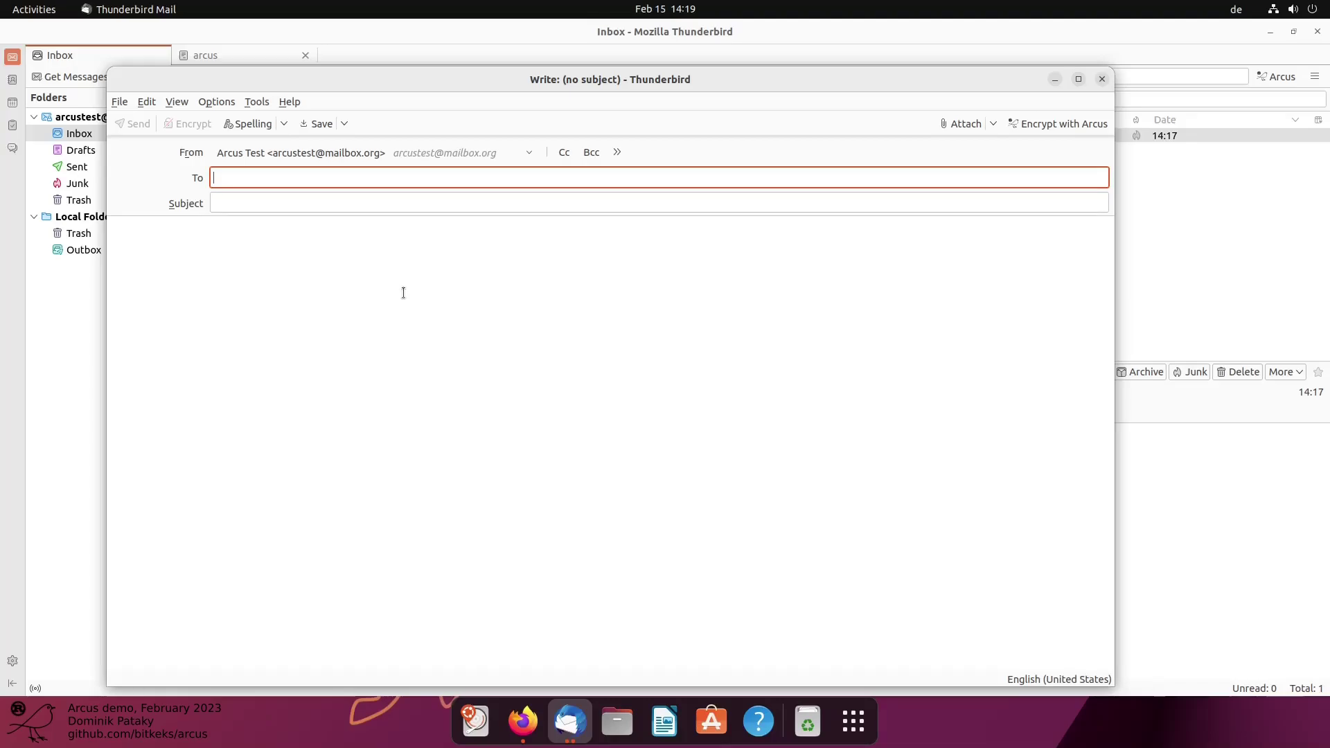
type("arcus")
key("BackSpace")
key("BackSpace")
key("BackSpace")
type("c")
key("Return")
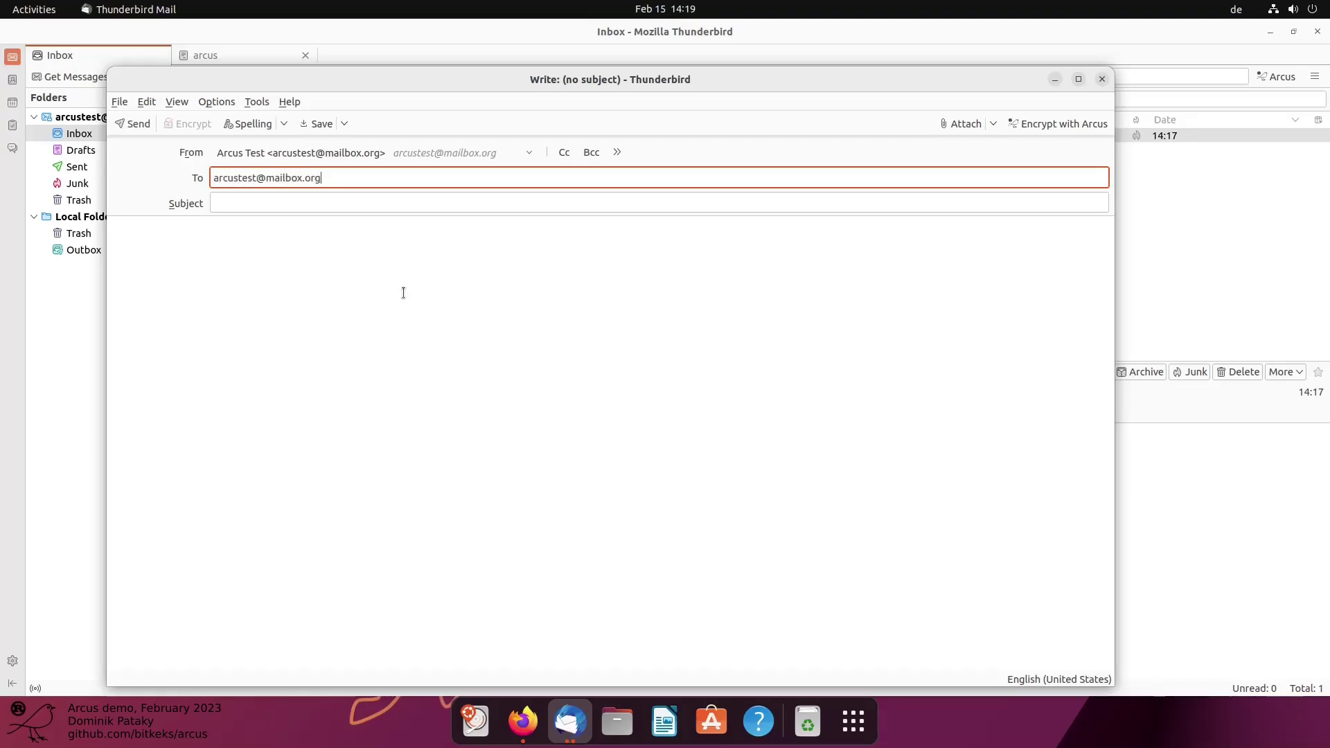
Give it the subject 'Arcus encrypted' and the body 'This text will be encrypted'
key("Tab")
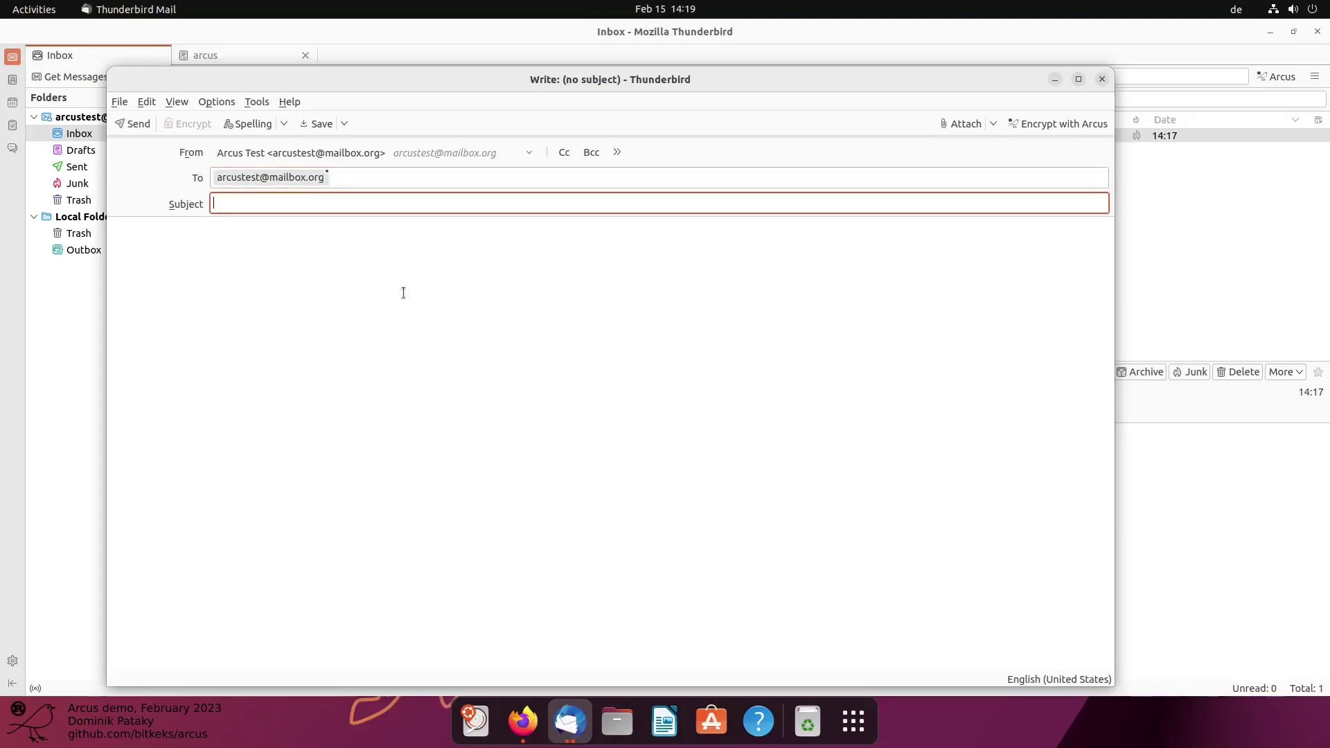
type("Arcus encrypted")
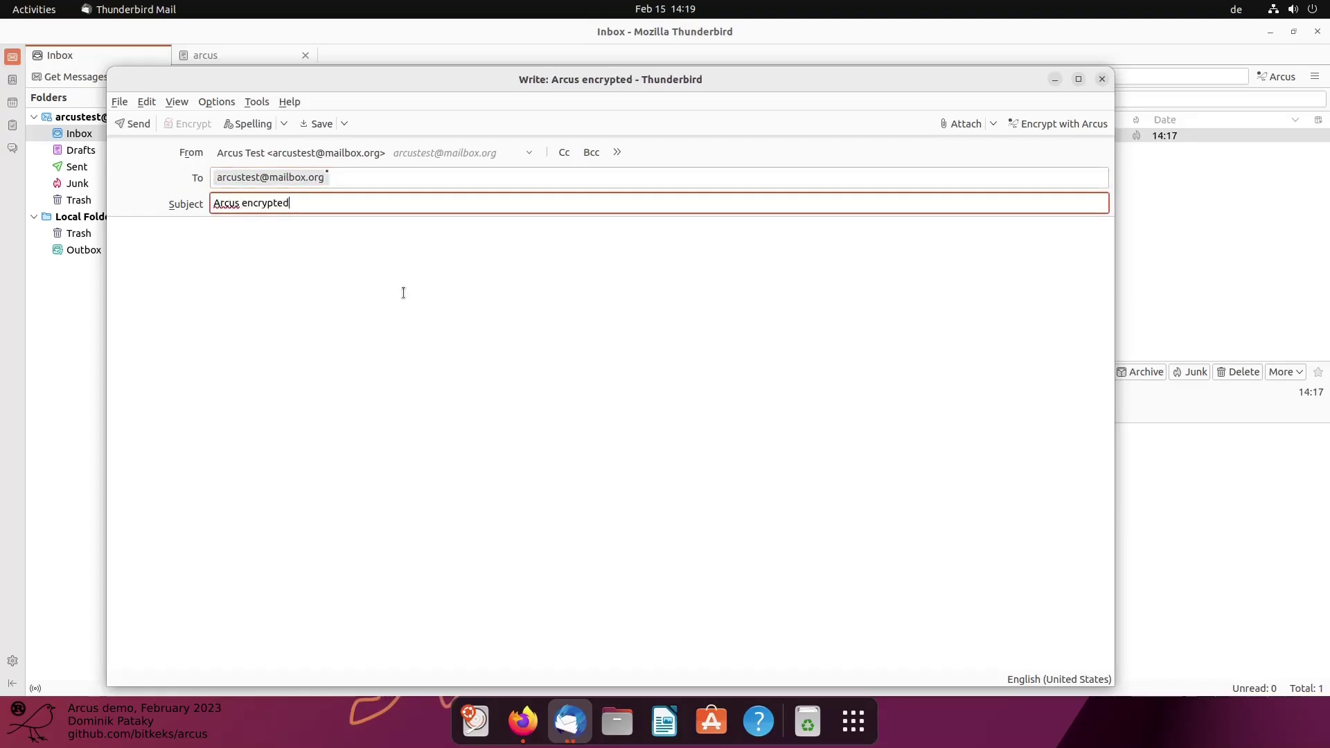
key("Tab")
type("This ")
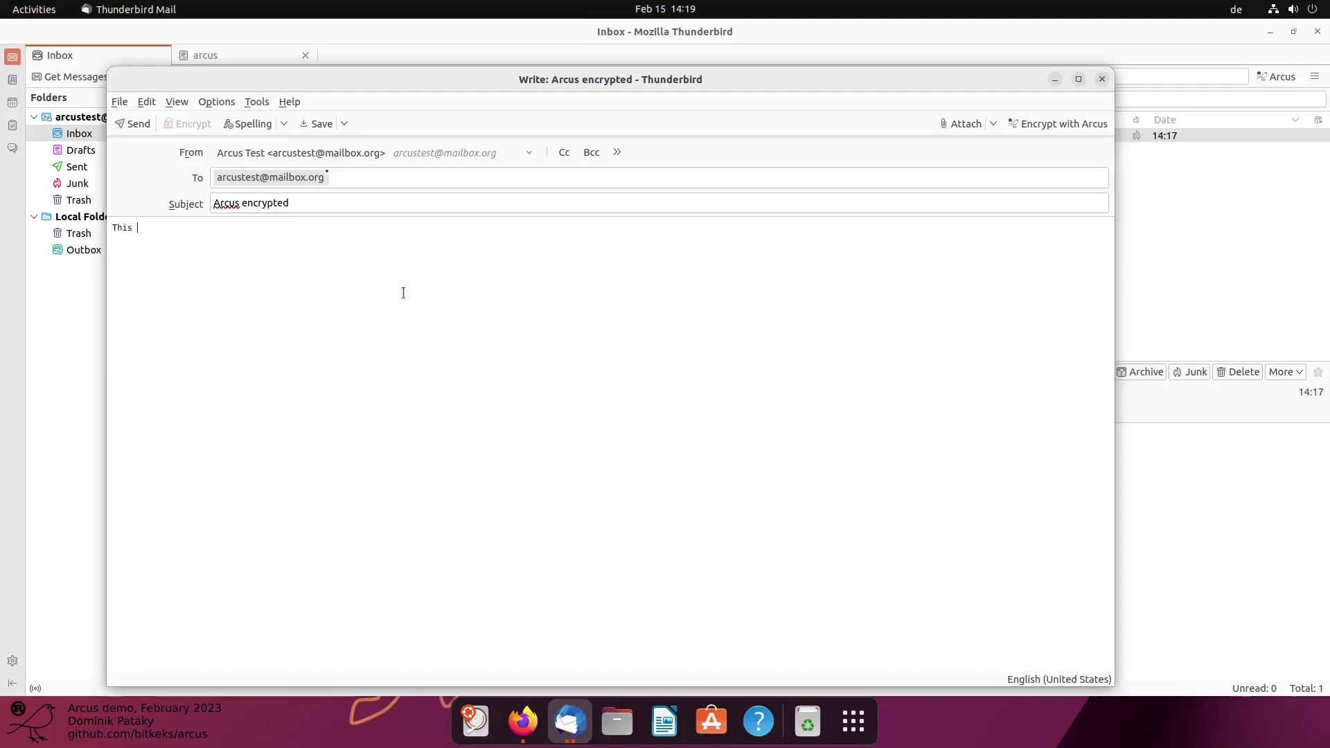
type("text will be encrypted")
Open Arcus encryption for the draft and enlarge and reposition its dialog to show the recipient form
left_click(1051, 126)
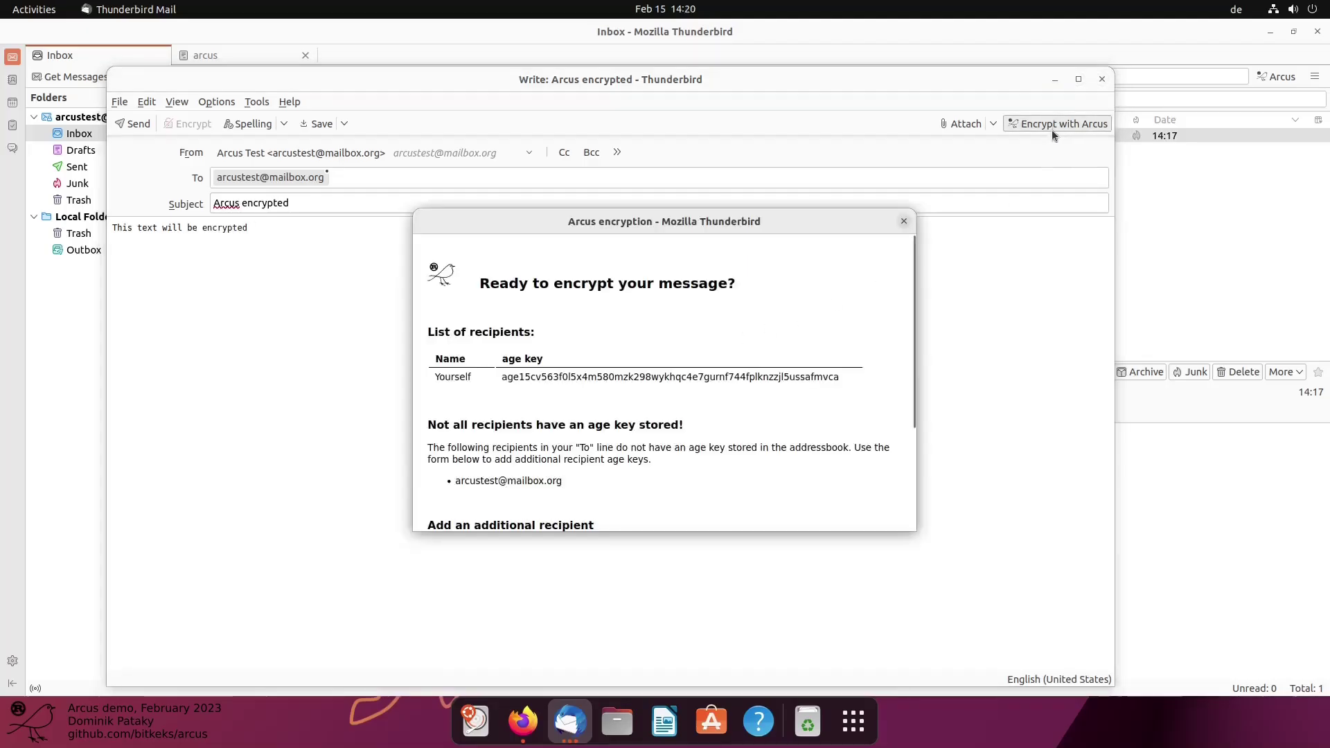
left_click(912, 528)
left_click_drag(912, 530, 913, 389)
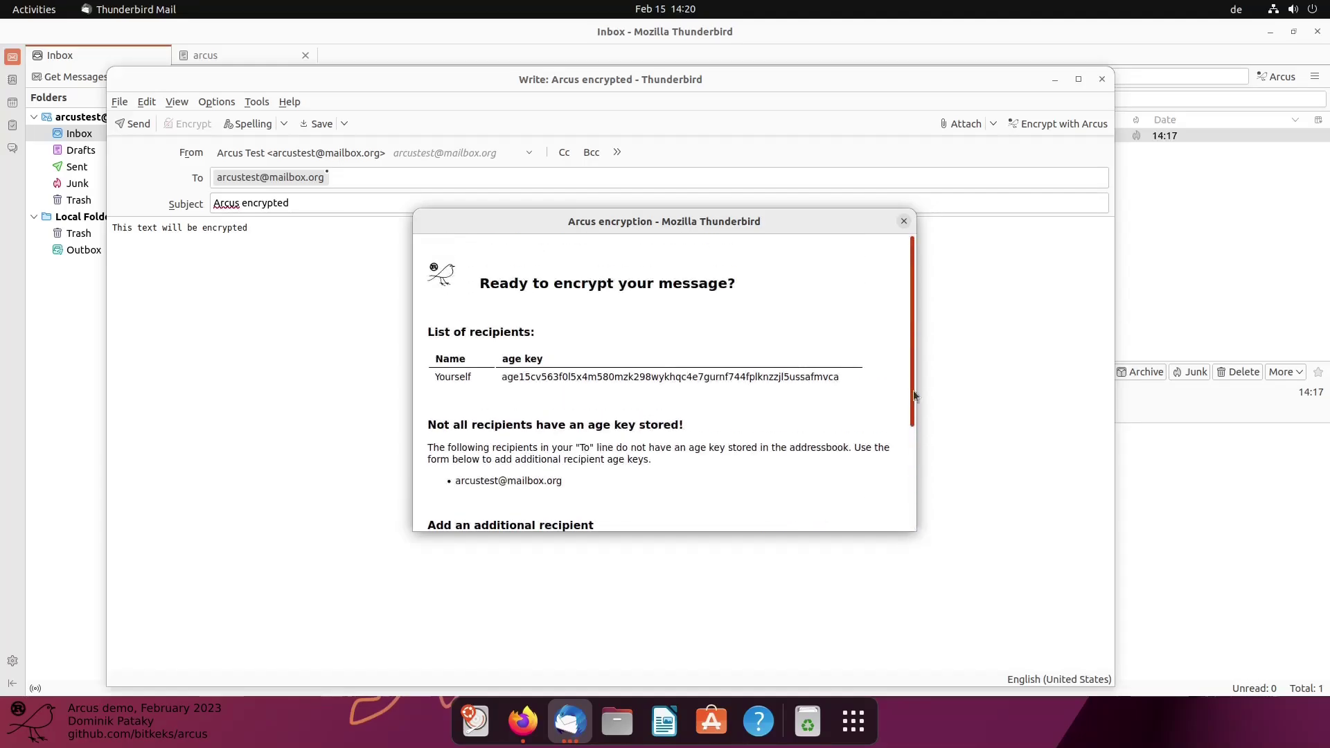
left_click_drag(914, 536, 1012, 695)
left_click_drag(546, 219, 435, 170)
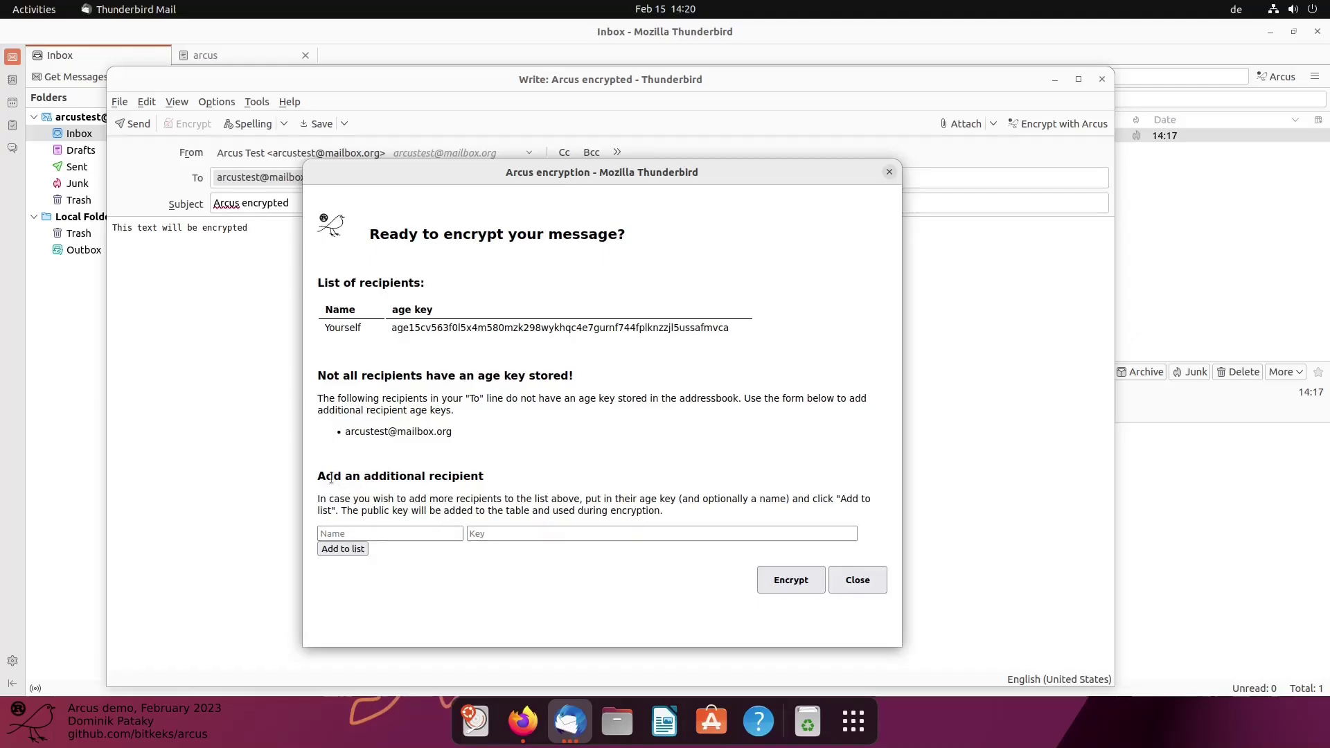
left_click_drag(317, 476, 478, 477)
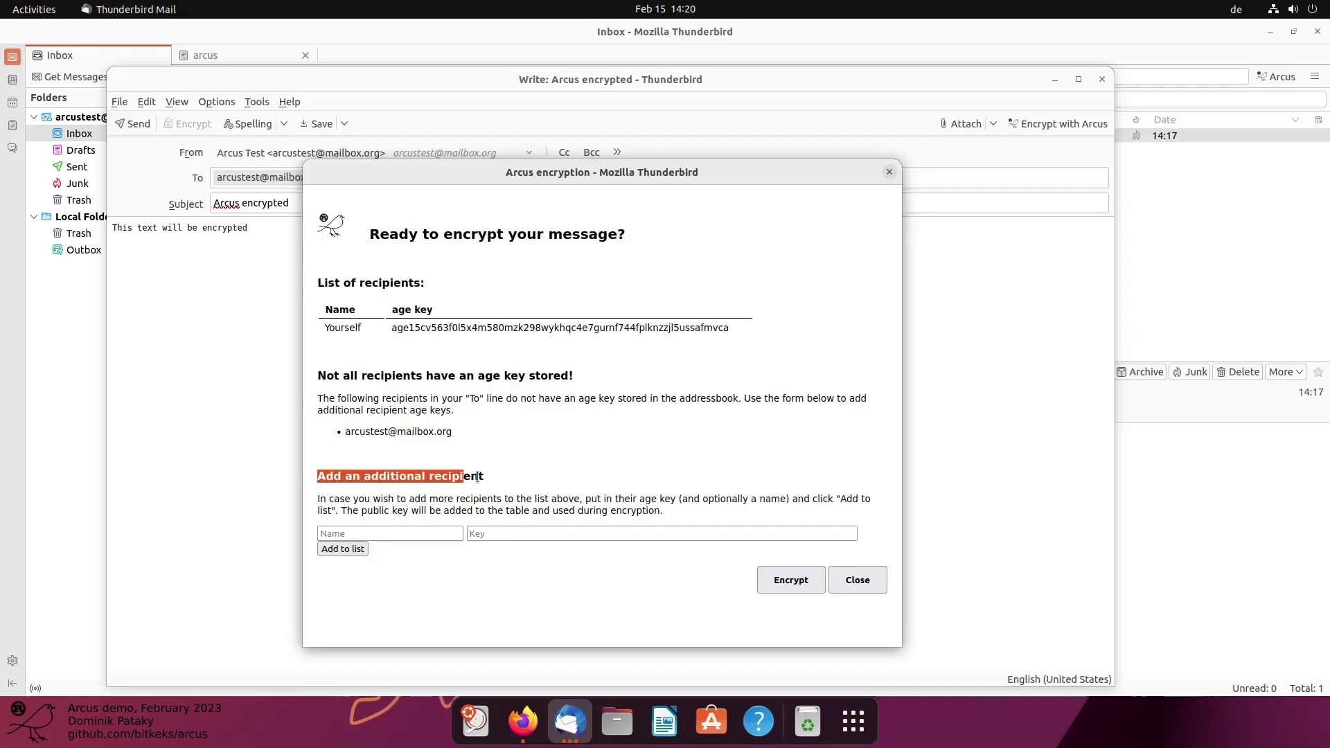
left_click(478, 476)
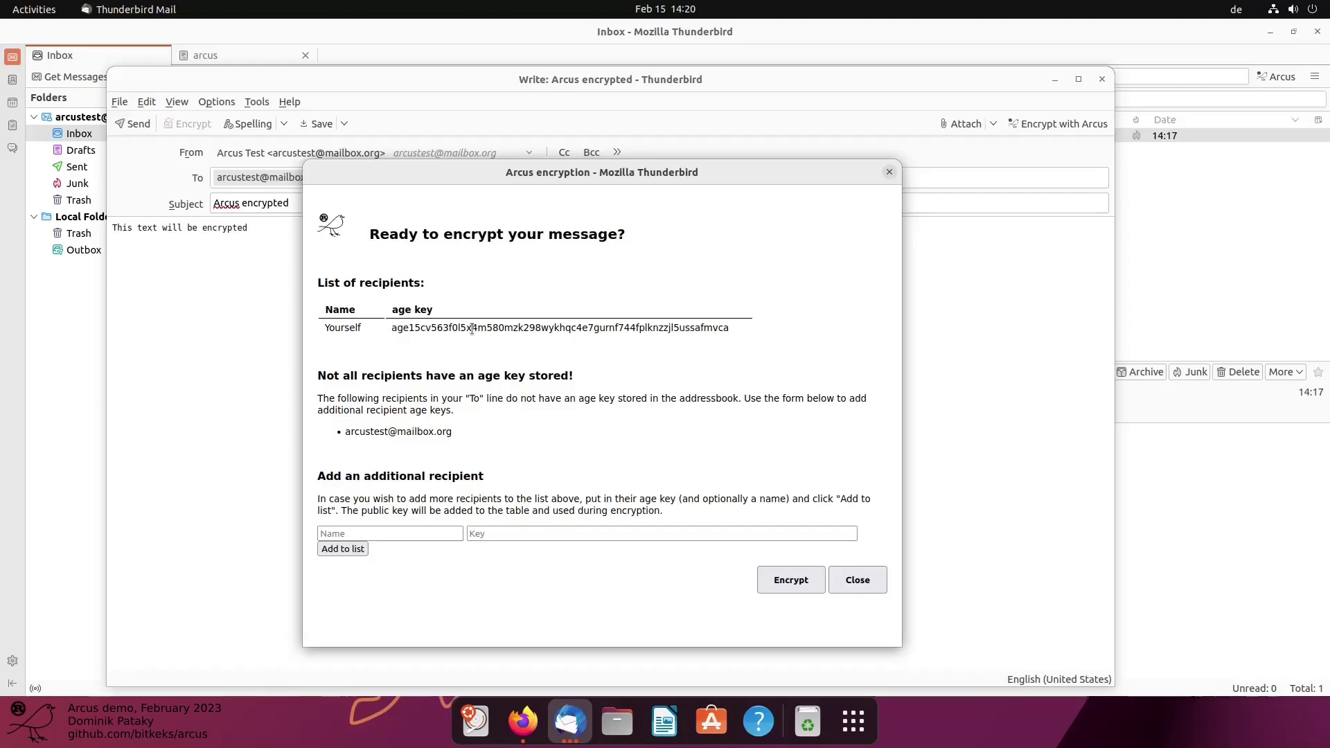
Add recipient 'arcustest' to the list, using your own copied age key as its key
double_click(444, 329)
key("ctrl+c")
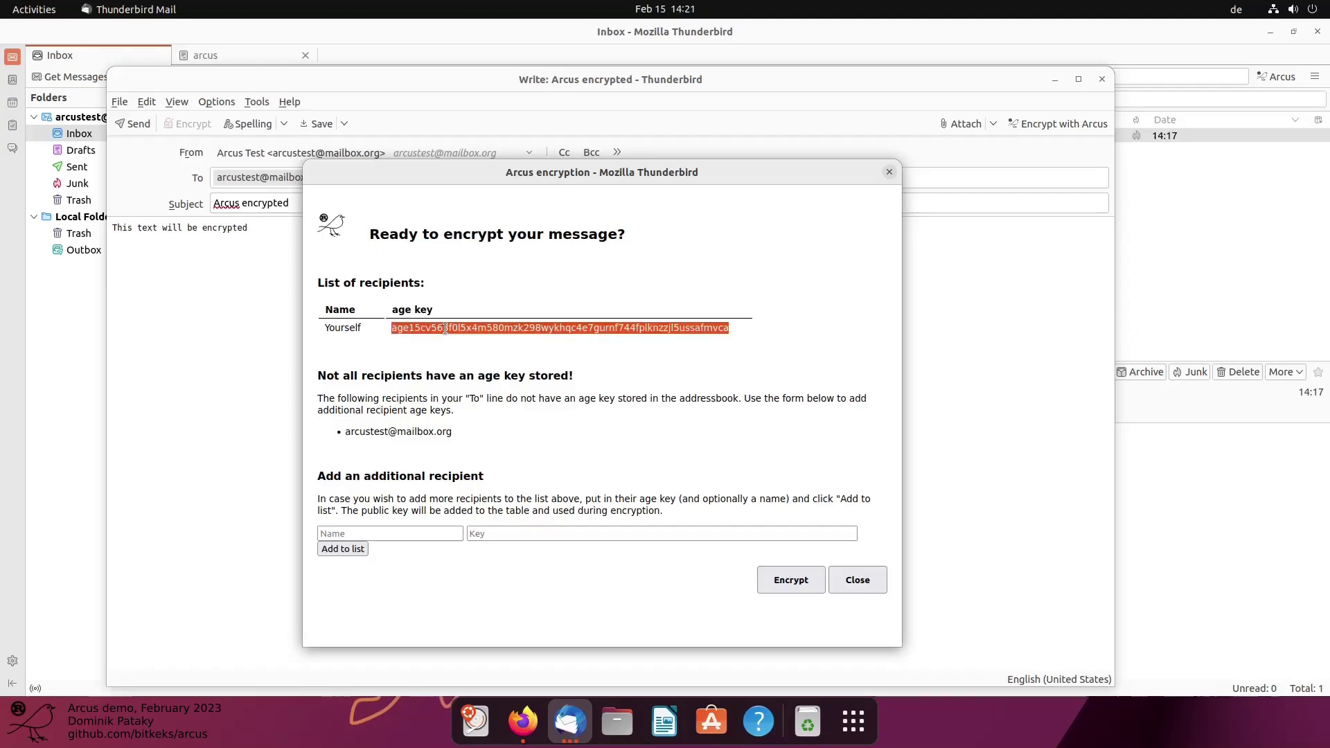
left_click(450, 534)
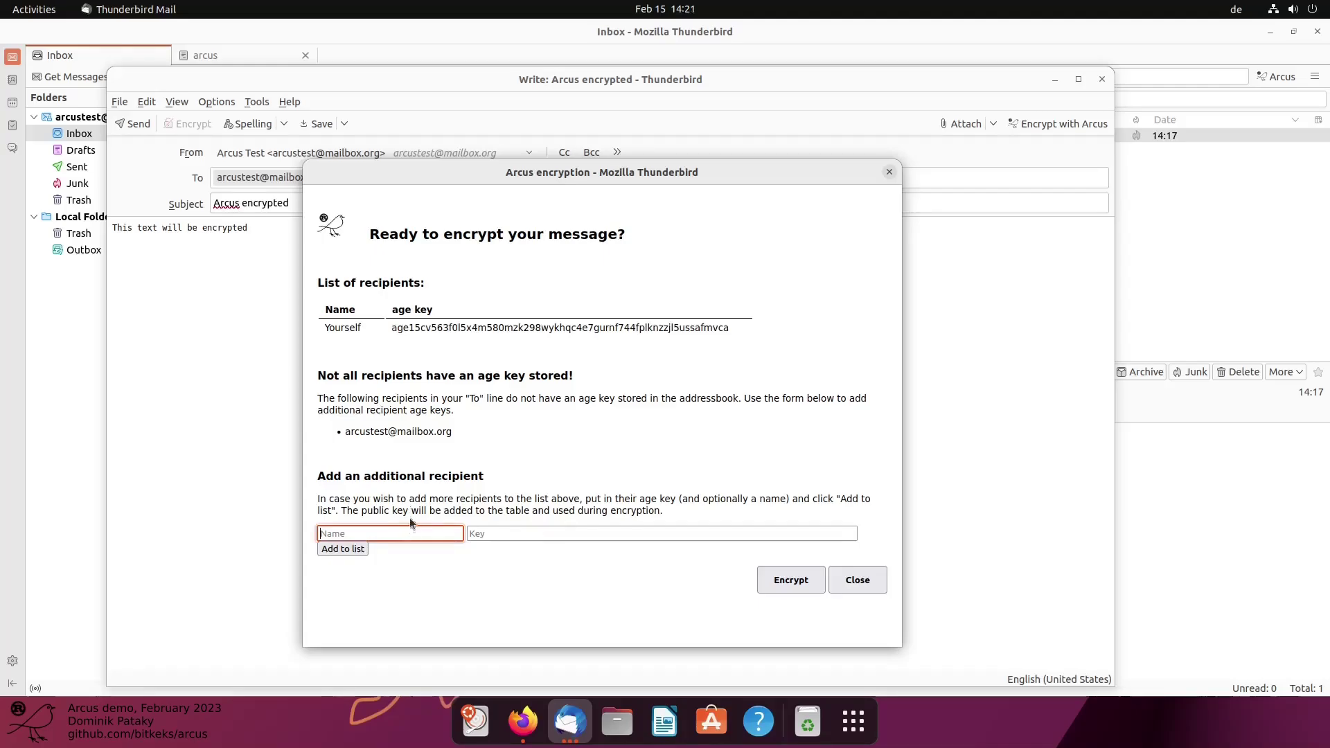
type("arcustest")
key("Tab")
key("ctrl+v")
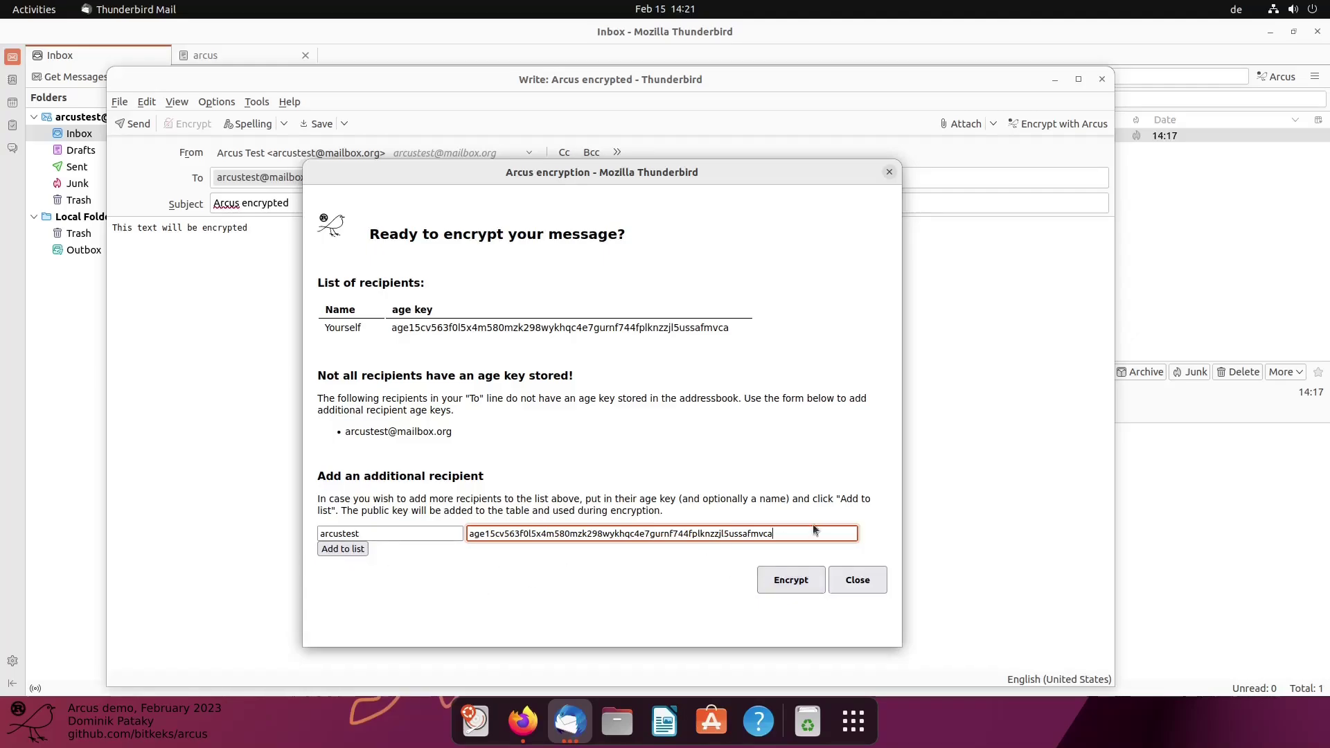
left_click_drag(901, 493, 1142, 500)
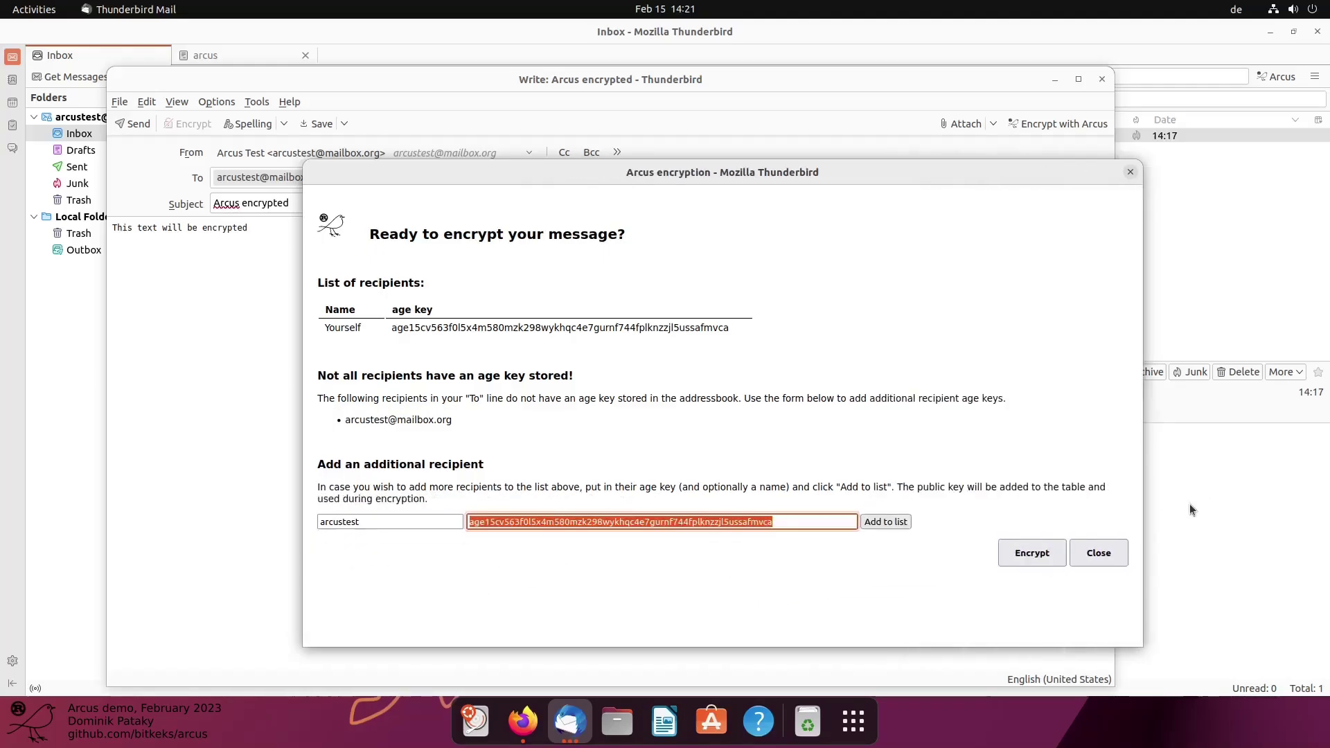
left_click(891, 521)
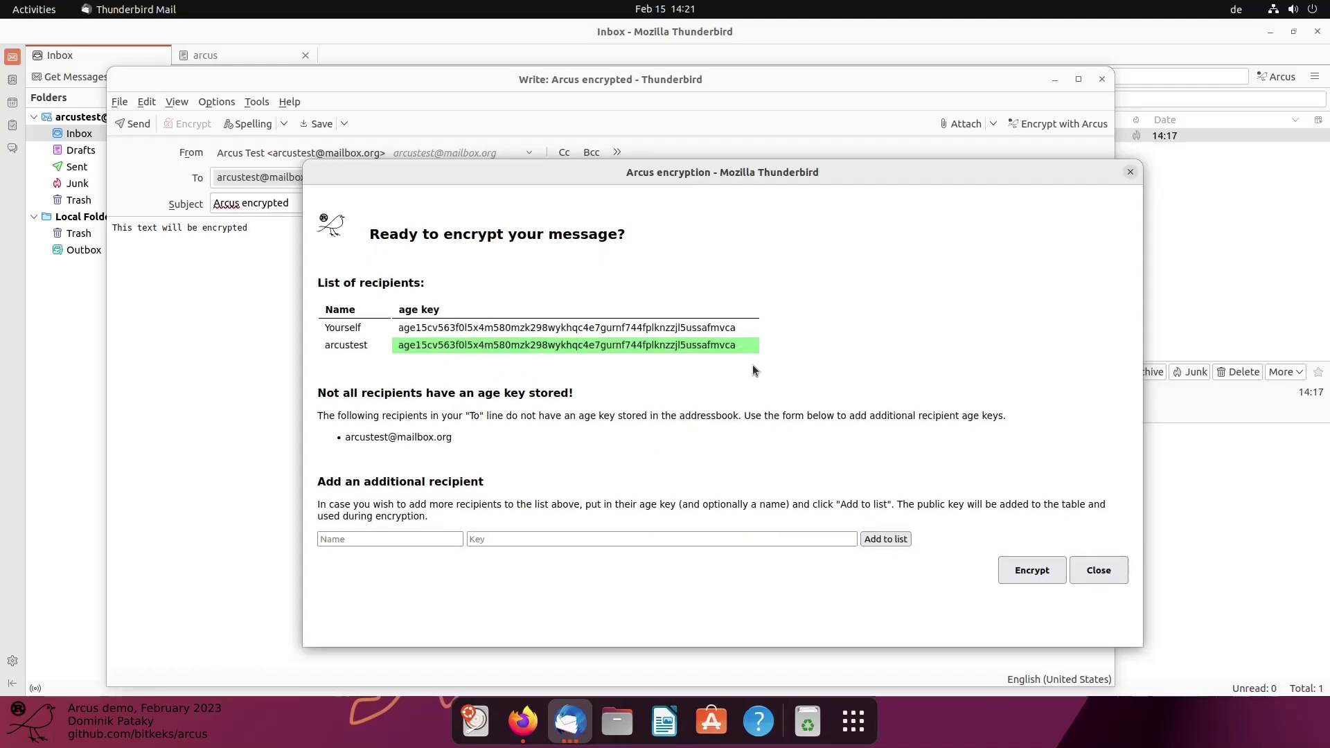
left_click_drag(709, 175, 852, 175)
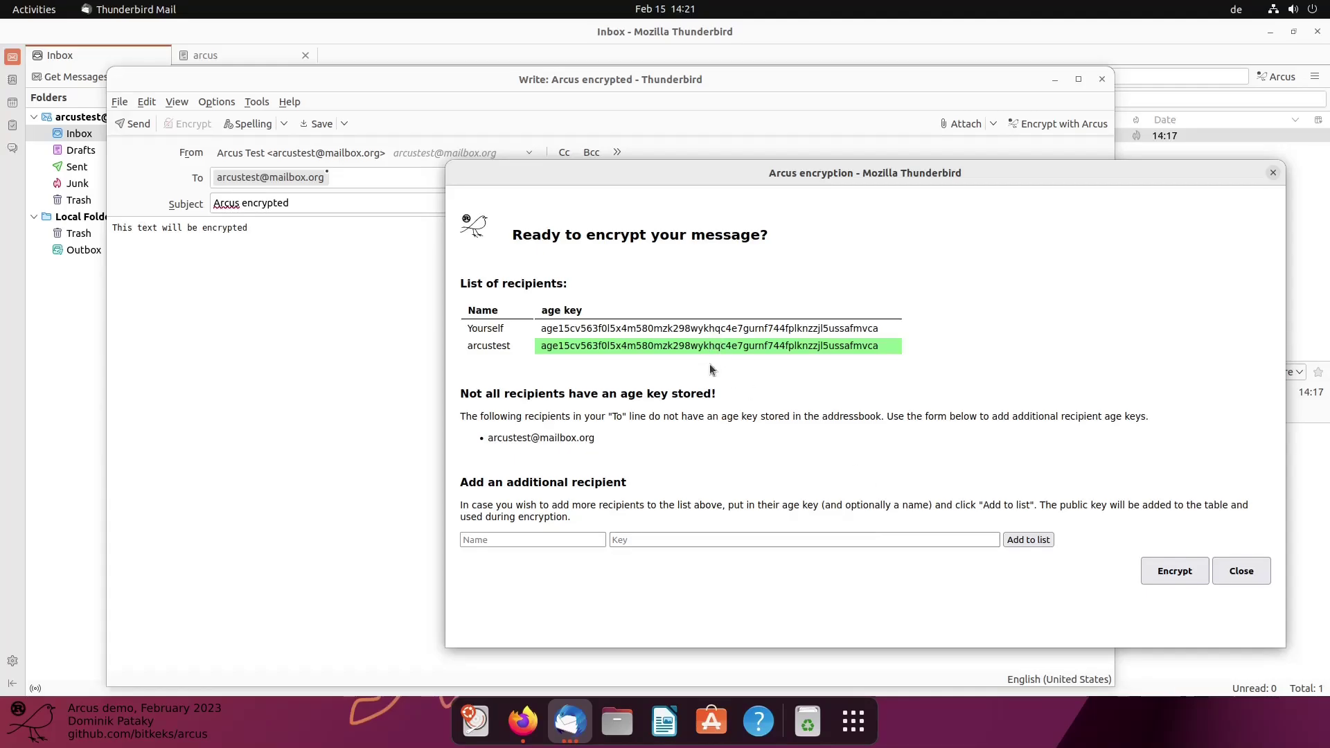
Encrypt the body for the listed recipients and close the Arcus window
left_click(1173, 570)
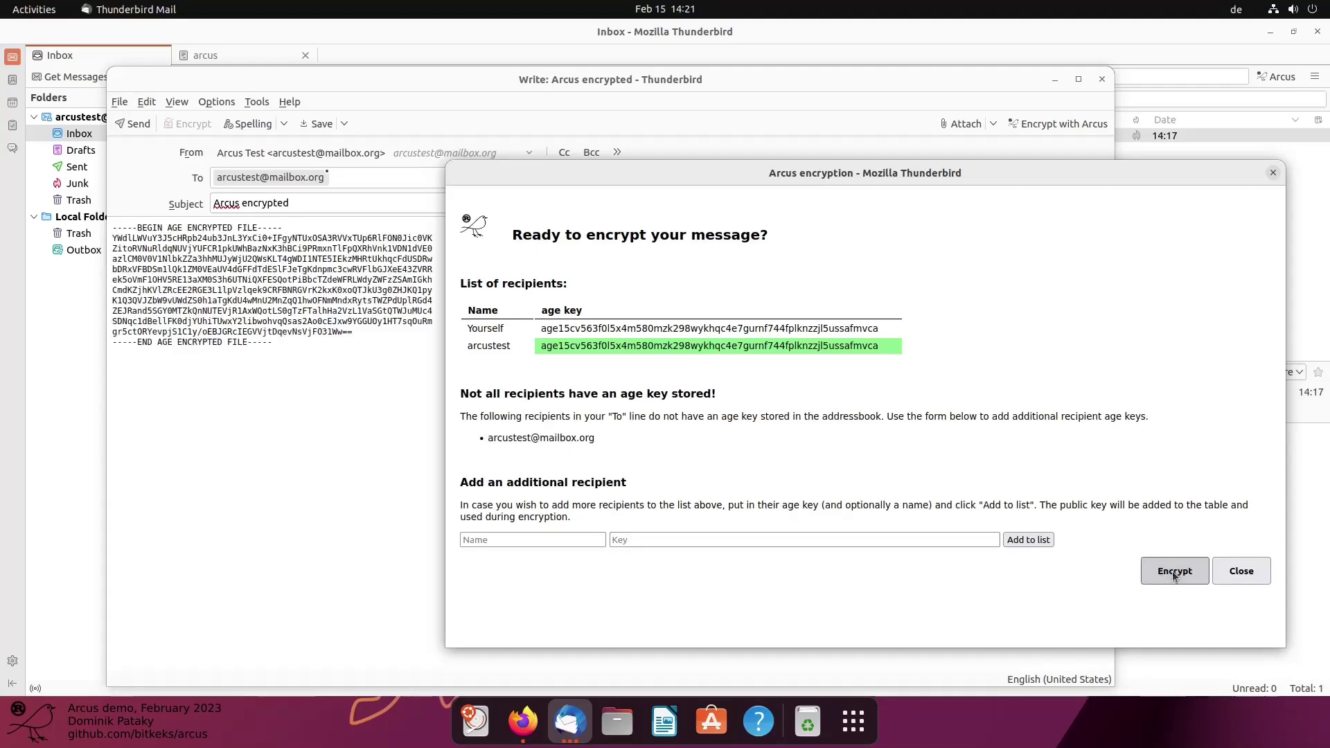
left_click(1241, 570)
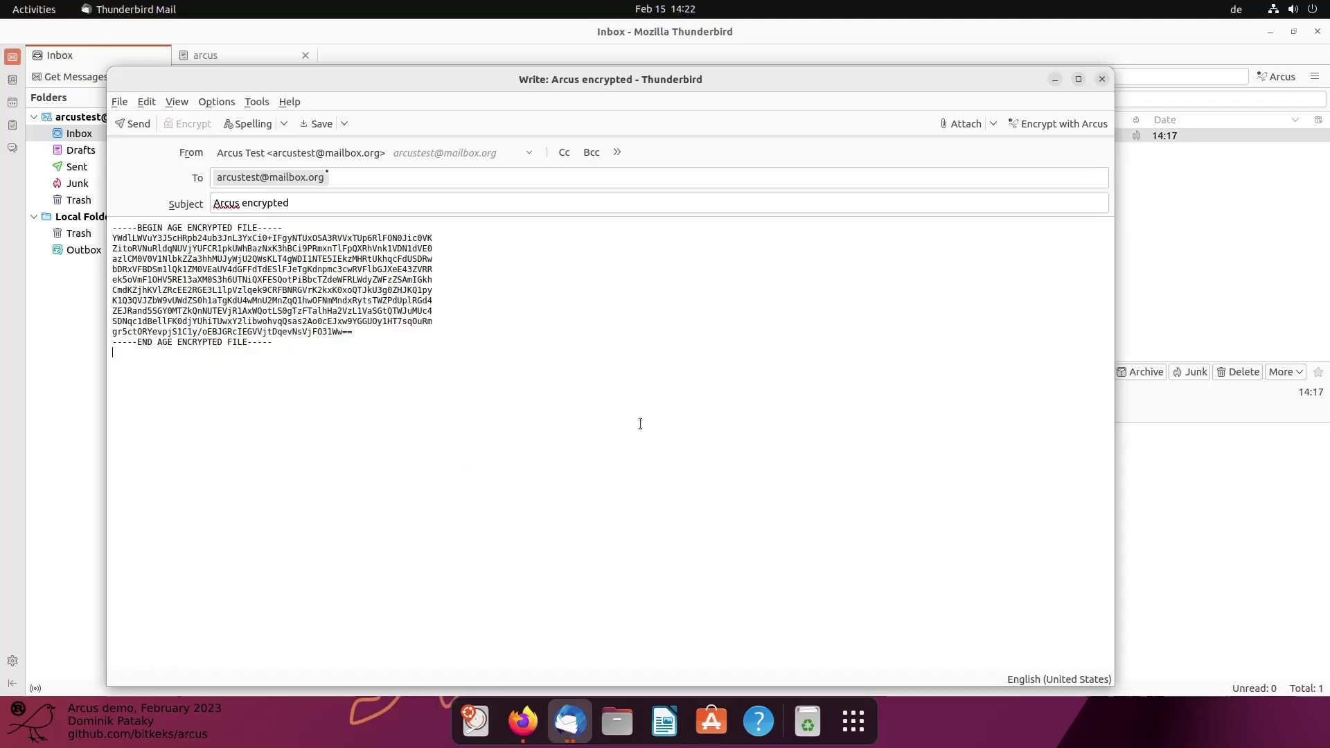
Send the encrypted message and open the received 'Arcus encrypted' message in its own tab
left_click(129, 124)
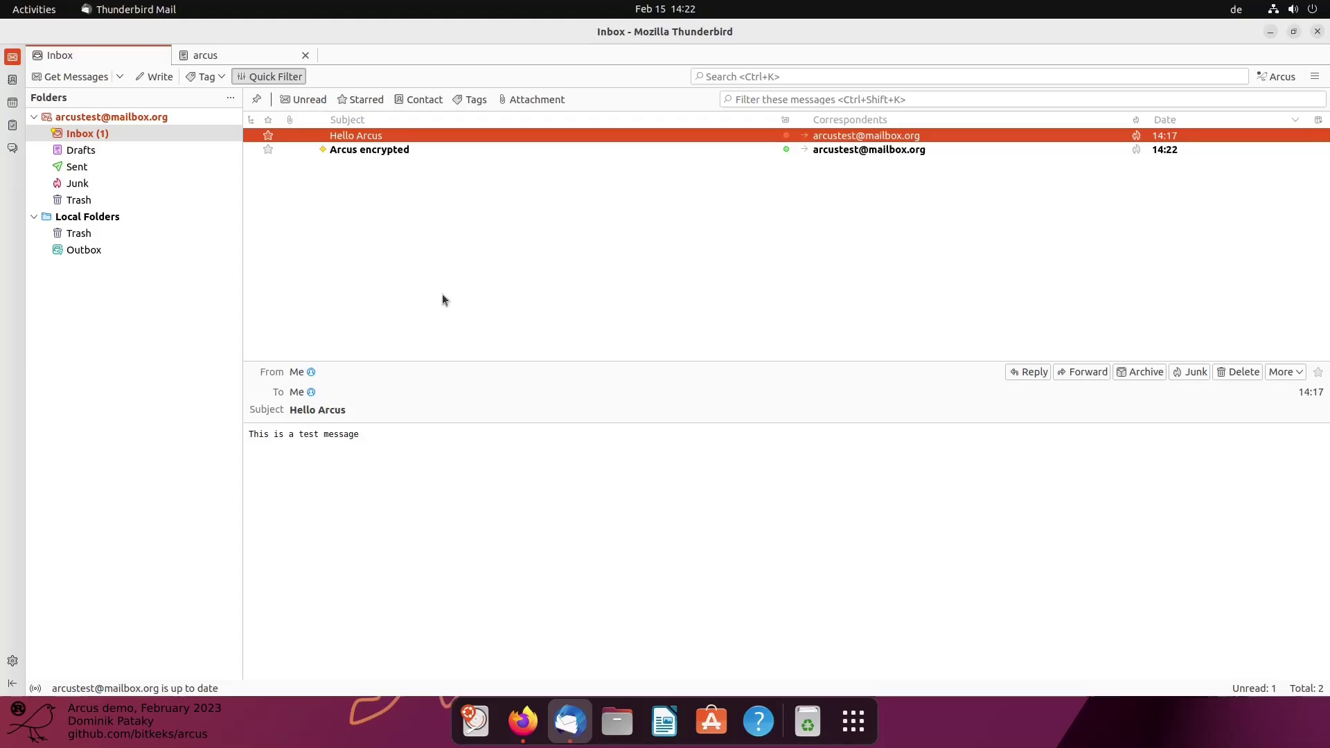
left_click(368, 150)
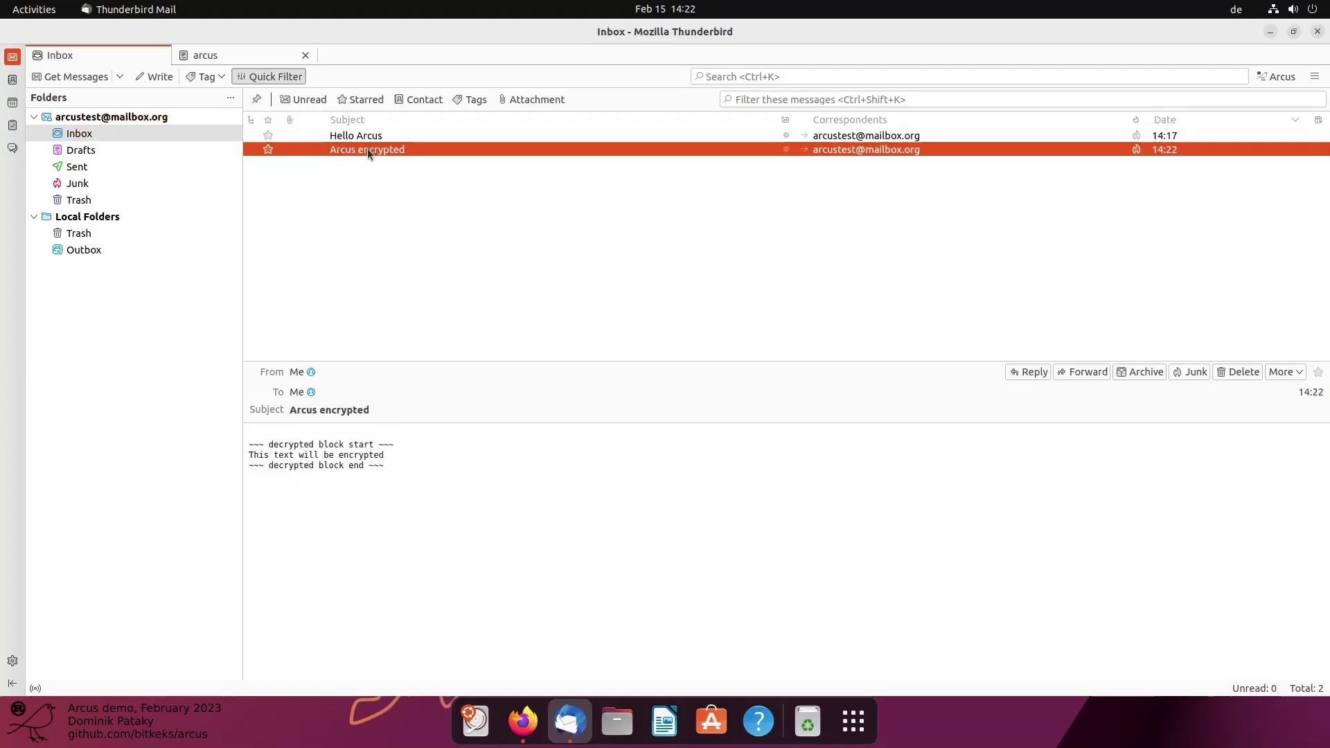
double_click(367, 149)
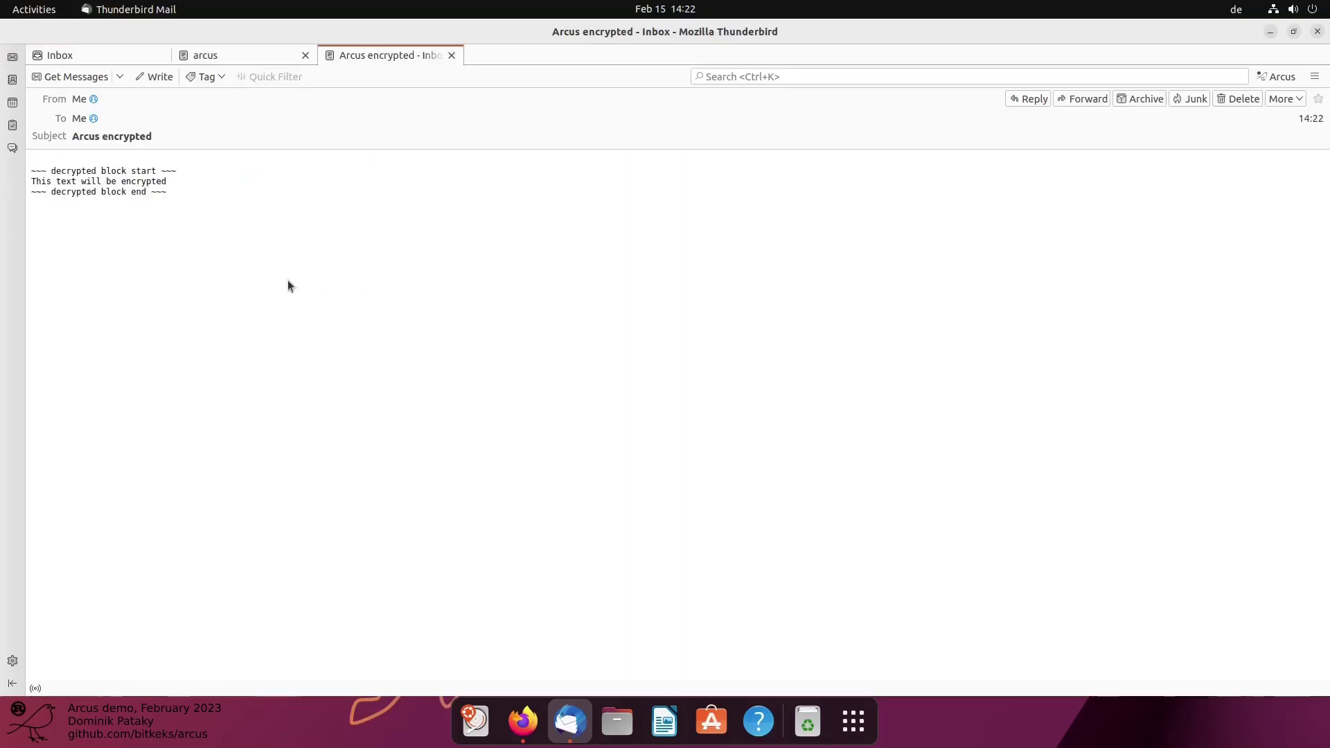
middle_click(372, 55)
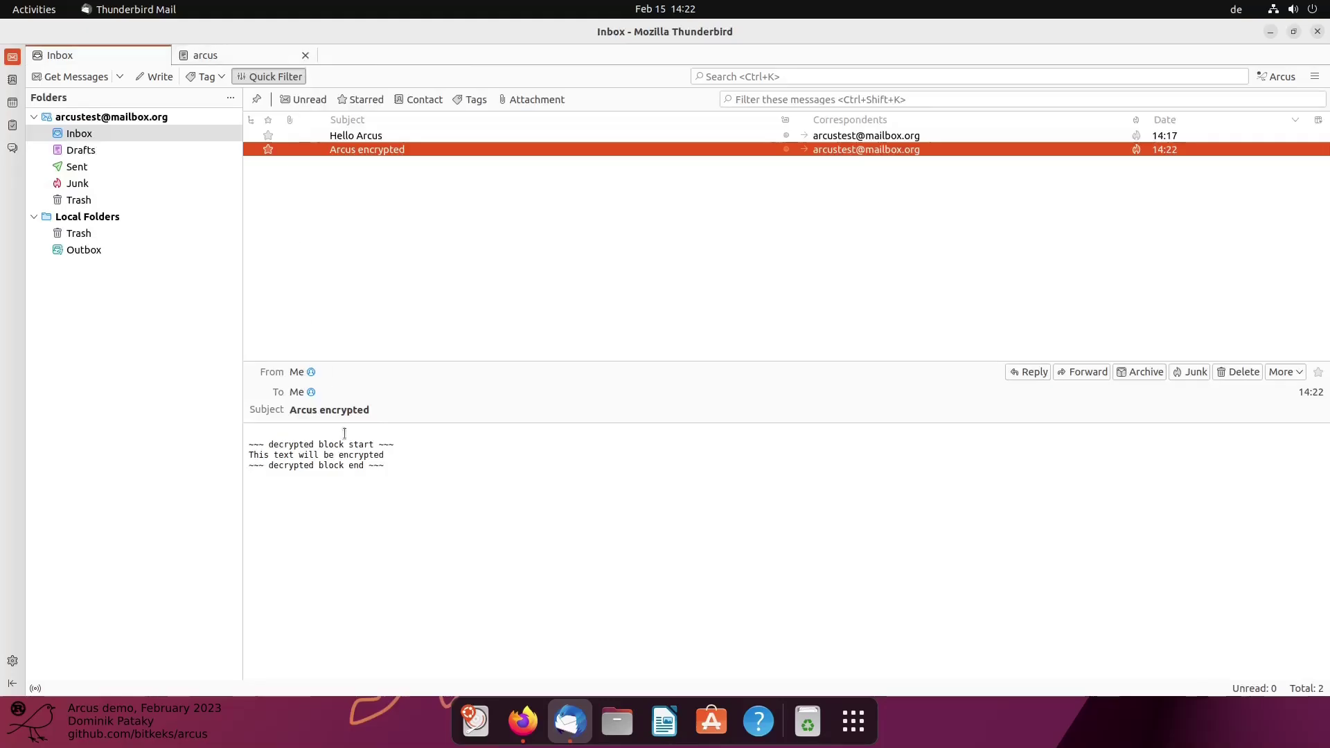
double_click(357, 151)
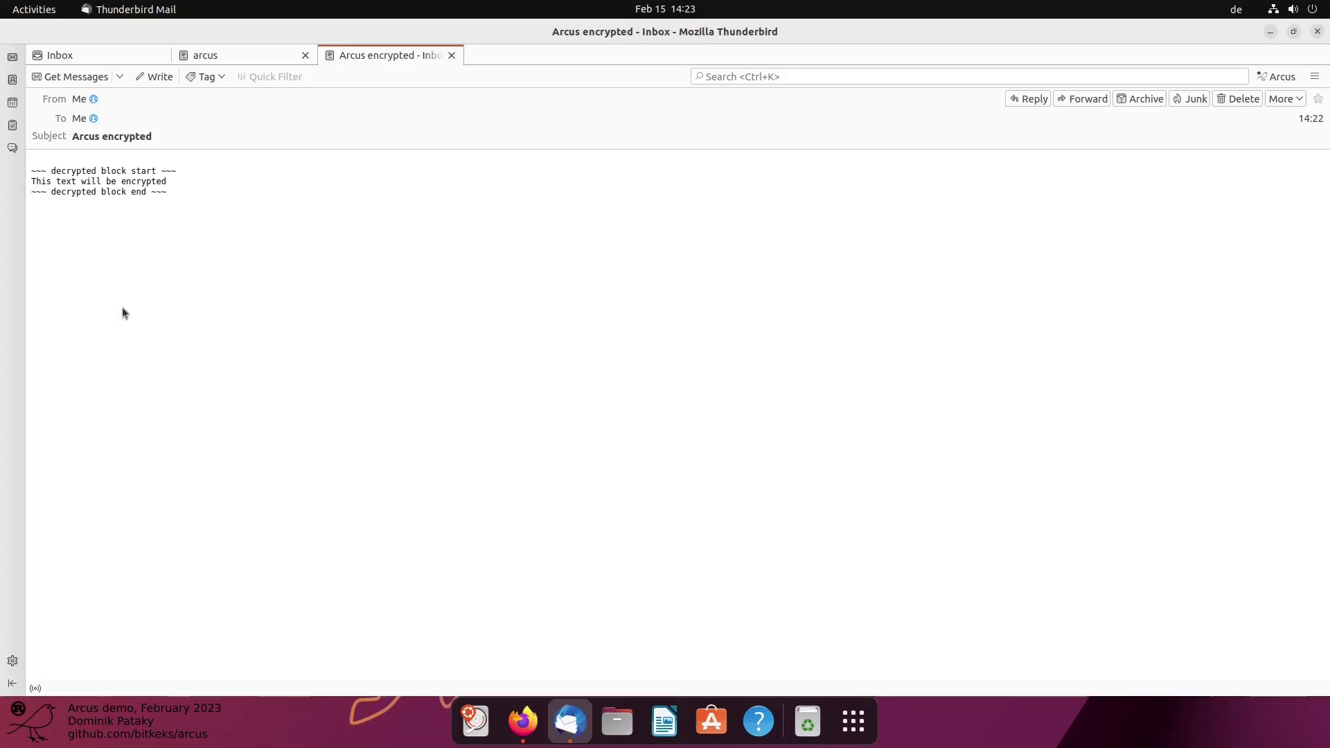
Highlight the decrypted block start line and the line 'This text will be encrypted'
left_click_drag(31, 171, 165, 170)
left_click(169, 198)
left_click_drag(31, 180, 165, 182)
left_click(167, 198)
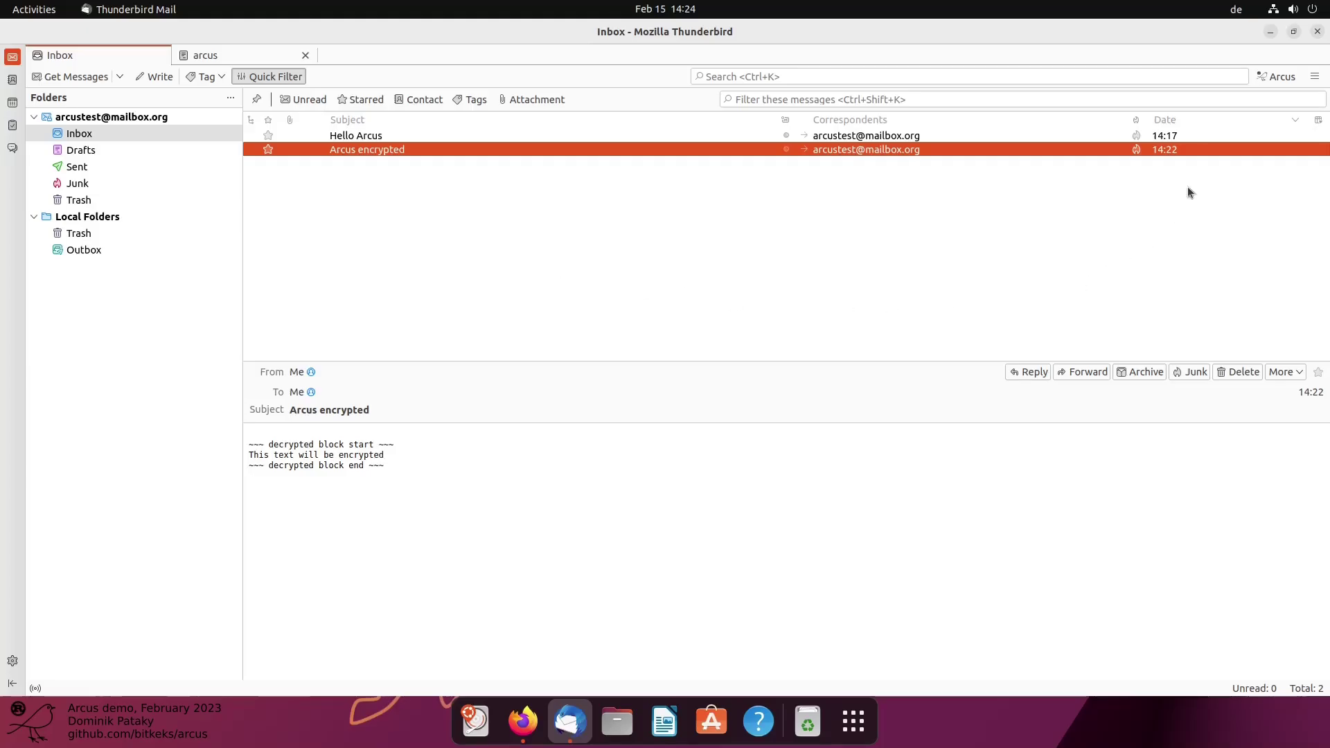
Select the saved Arcus public key on the arcus key page
left_click(1313, 78)
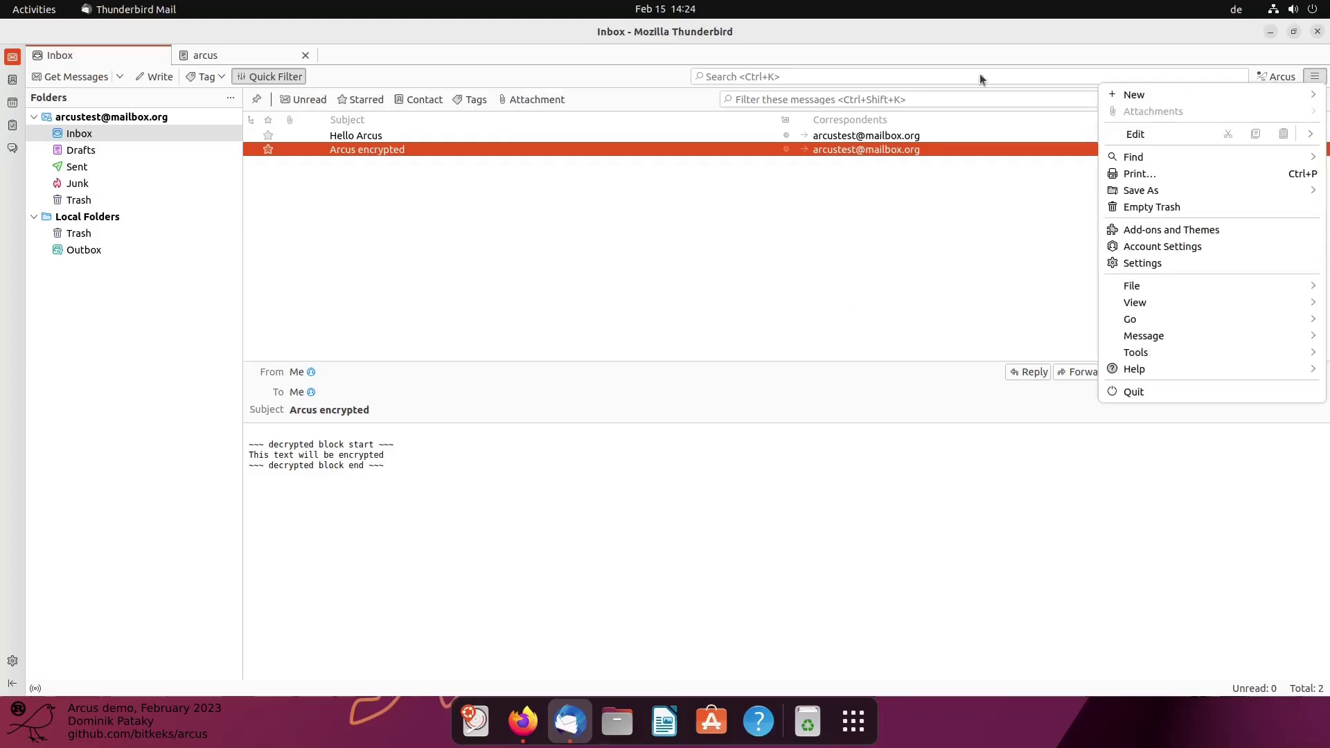
left_click(218, 56)
double_click(325, 165)
key("ctrl+c")
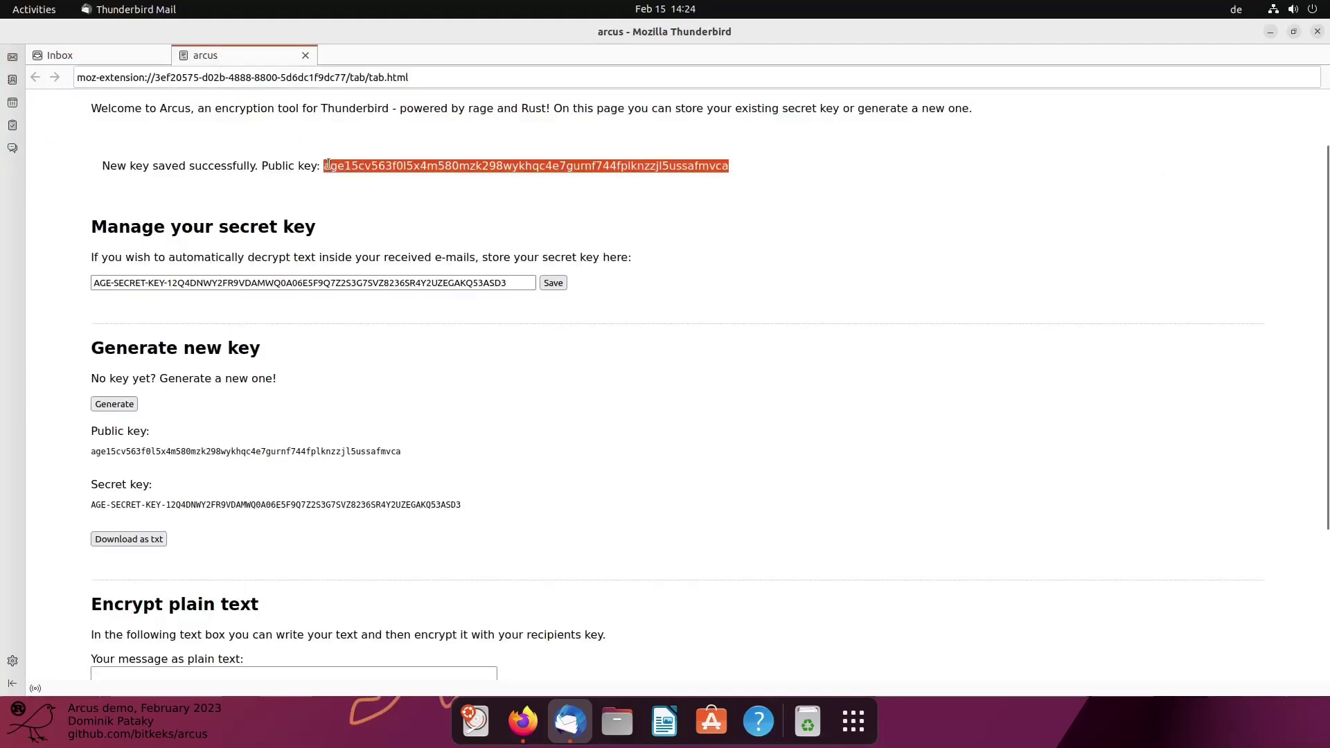
Go back to the inbox and open the Address Book
left_click(128, 57)
left_click(1314, 76)
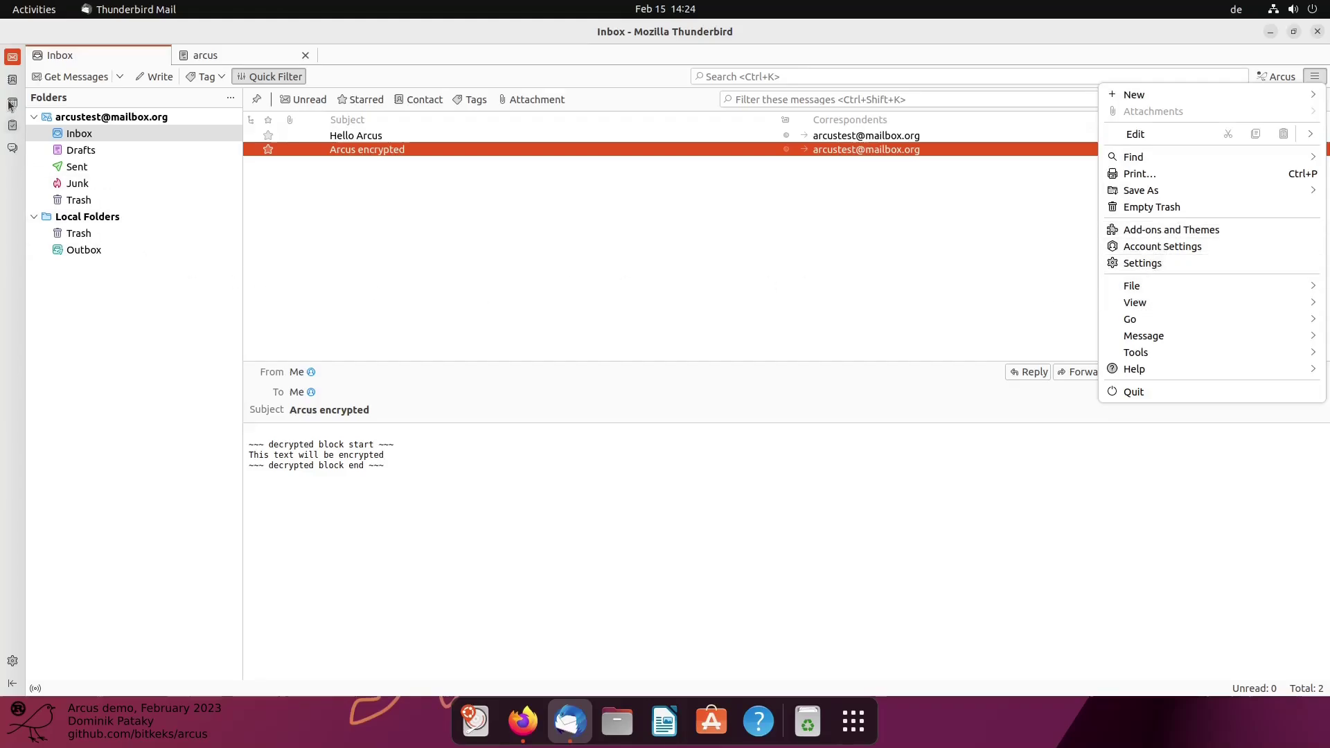
left_click(12, 80)
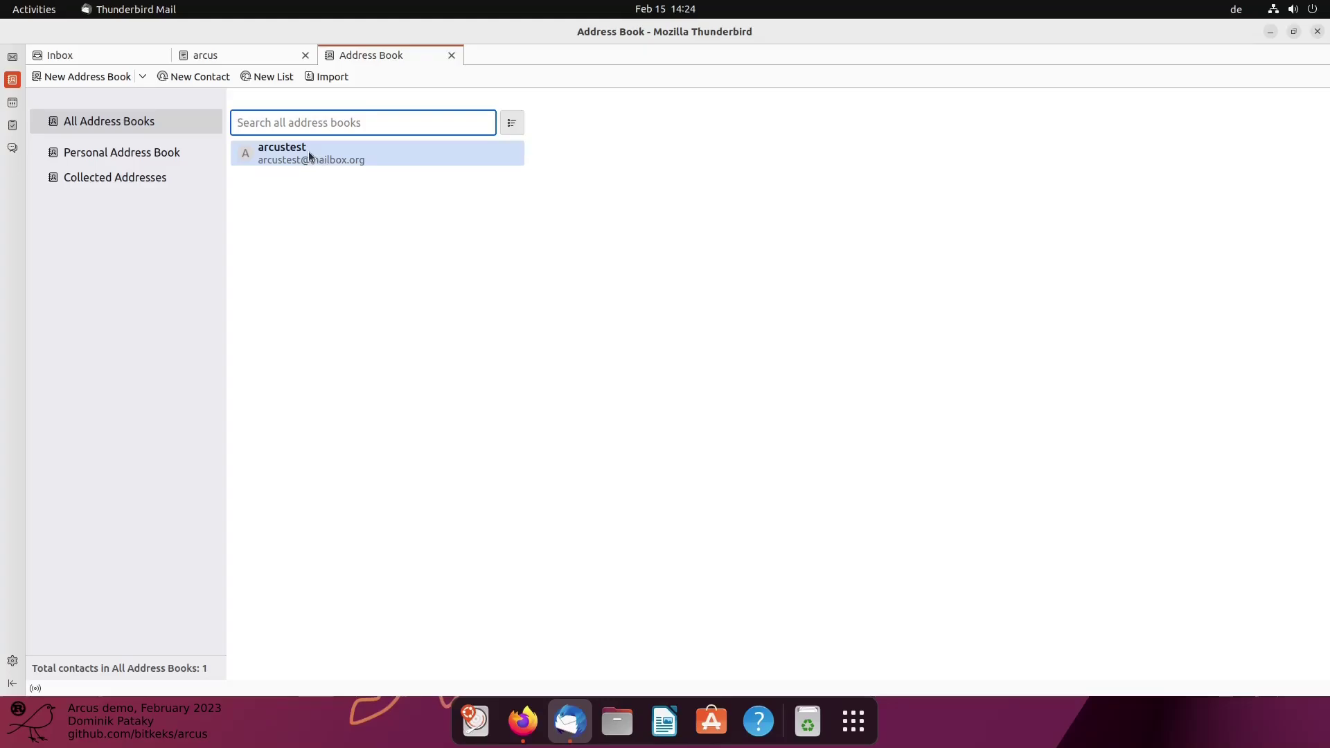
Paste the copied Arcus public key into the arcustest contact's Custom 4 field and save the contact
left_click(309, 152)
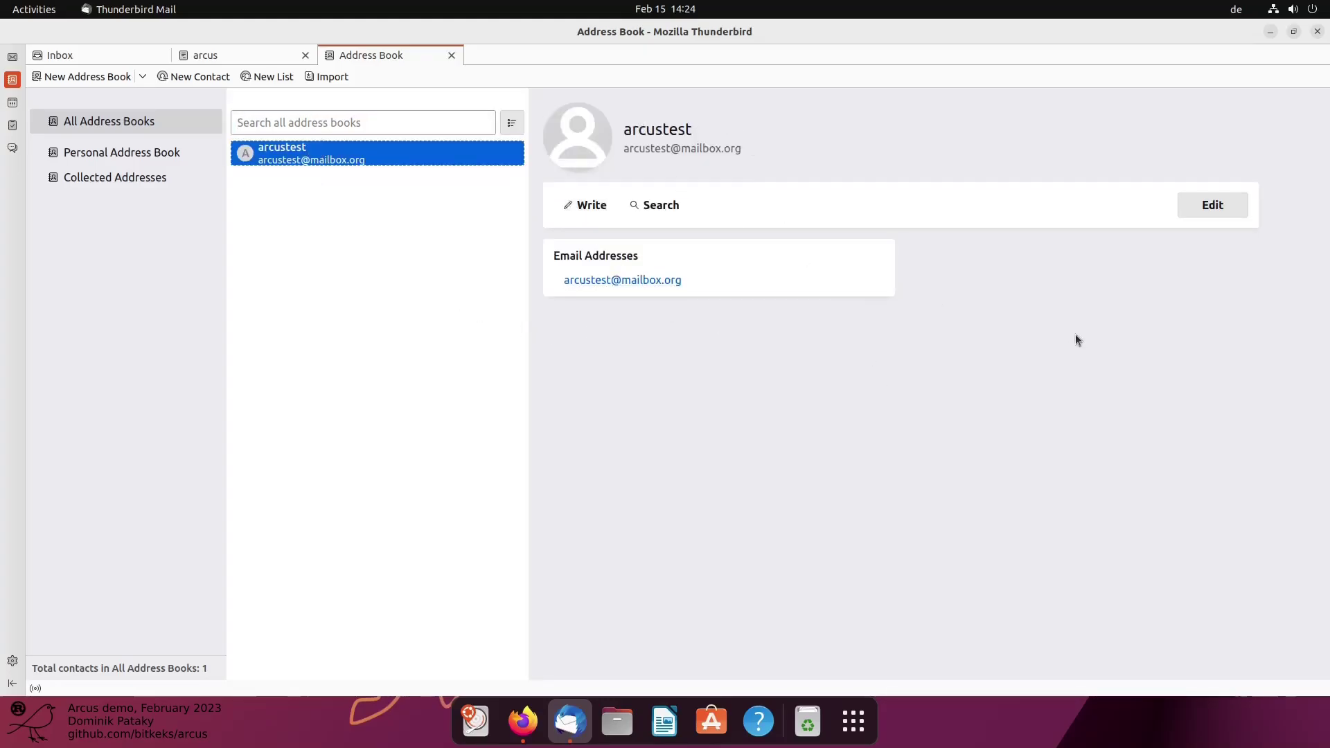
left_click(1215, 207)
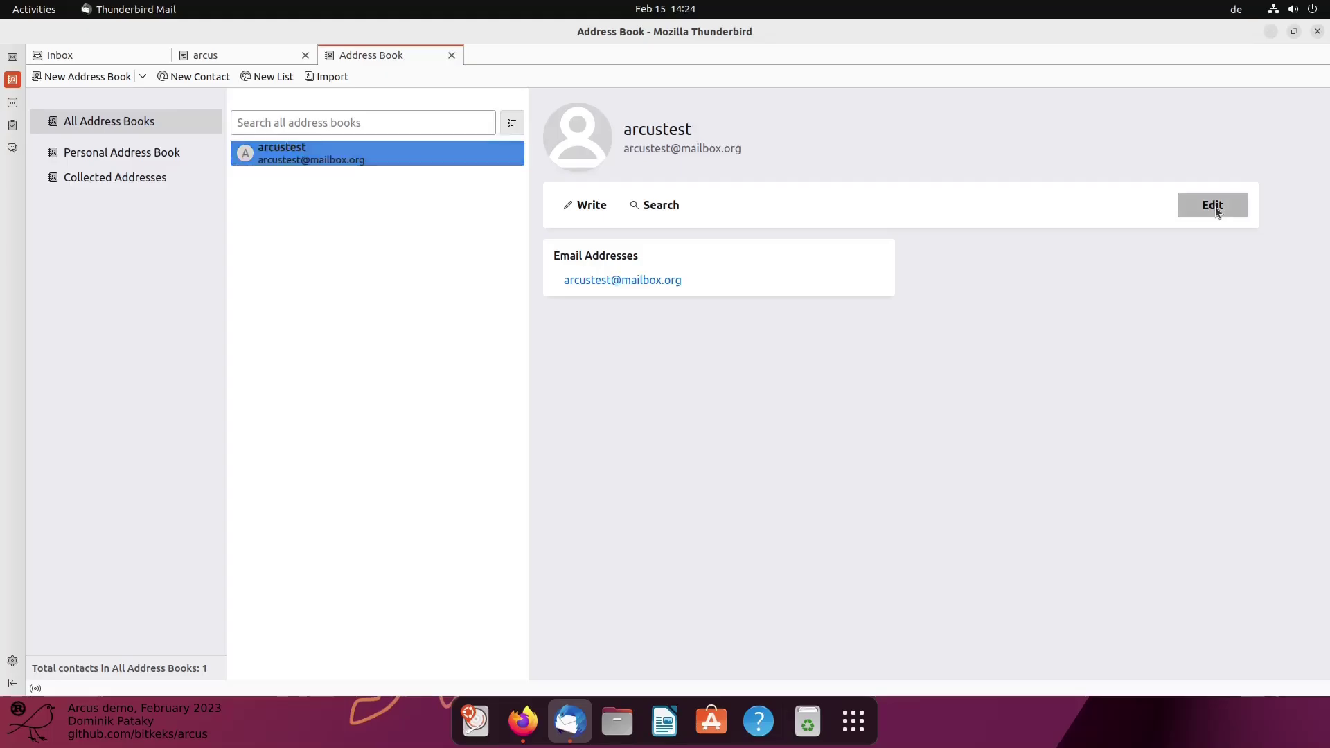
left_click(621, 584)
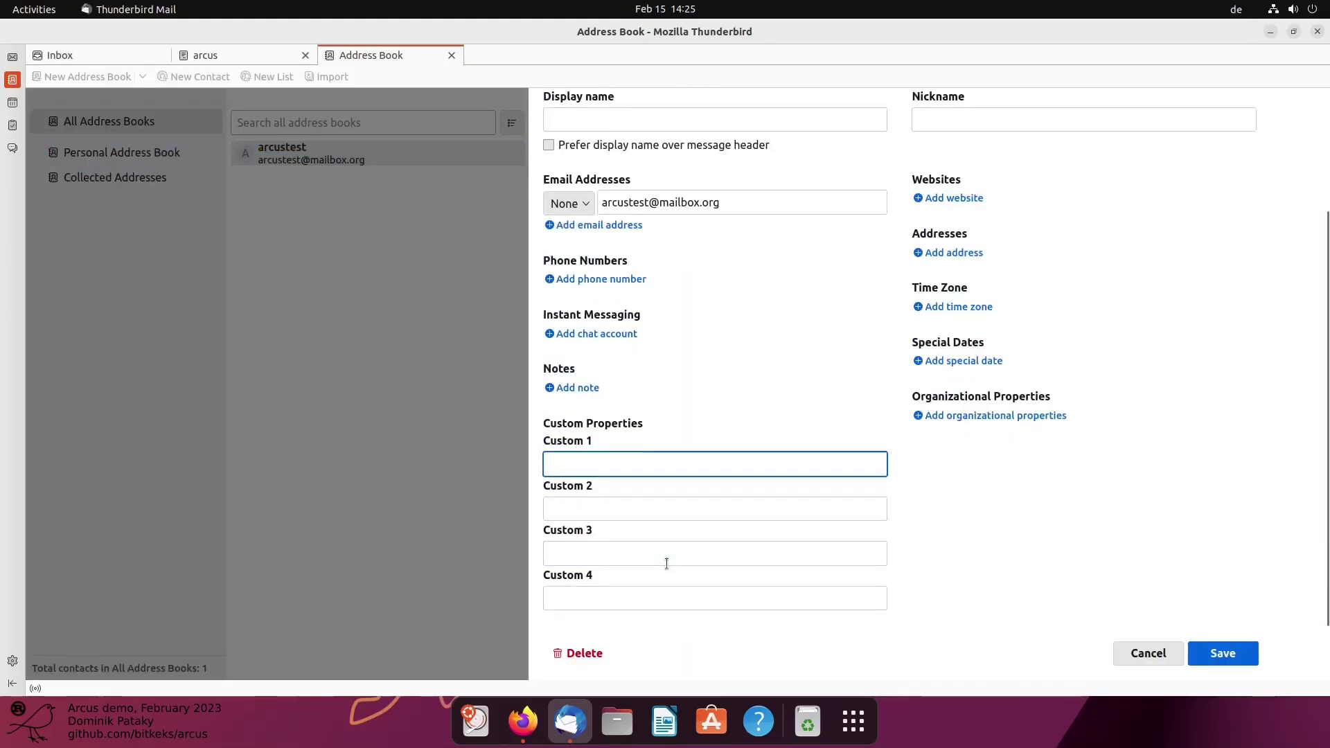
left_click(617, 595)
key("ctrl+v")
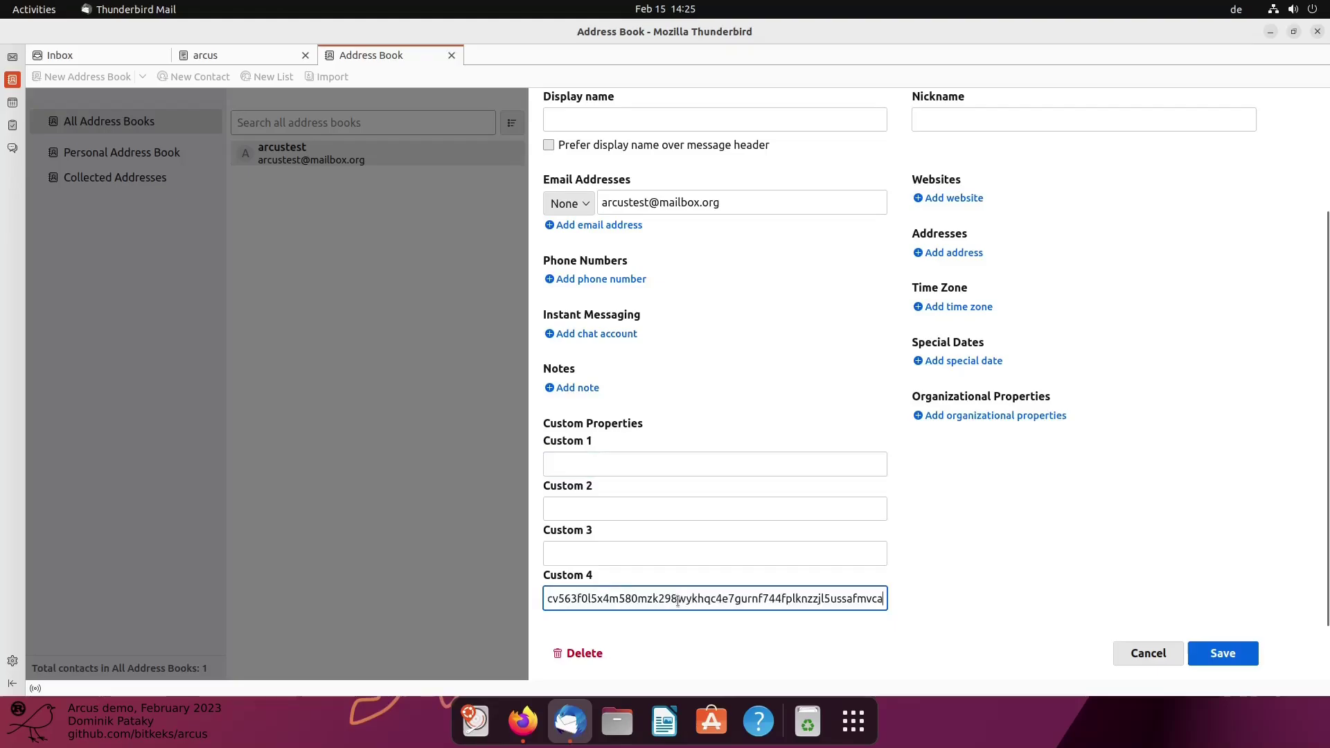
left_click_drag(676, 600, 575, 600)
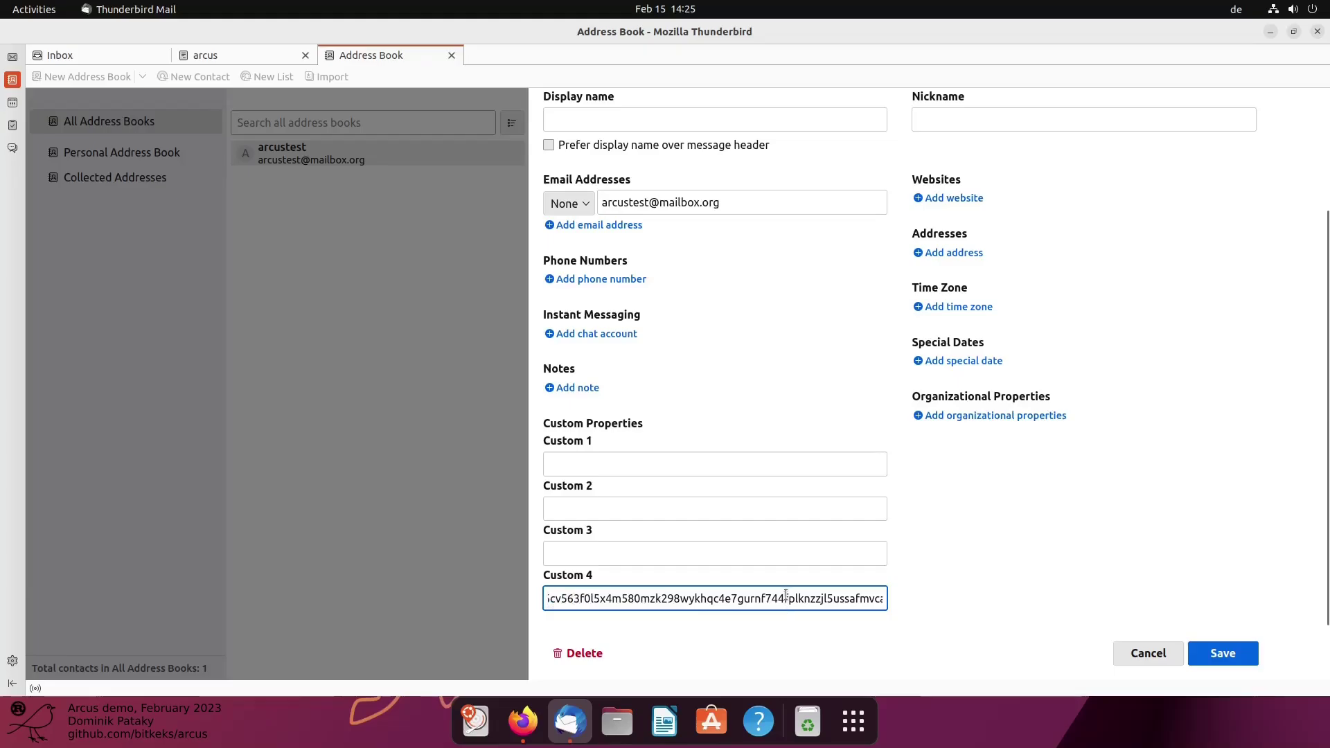
left_click(1229, 661)
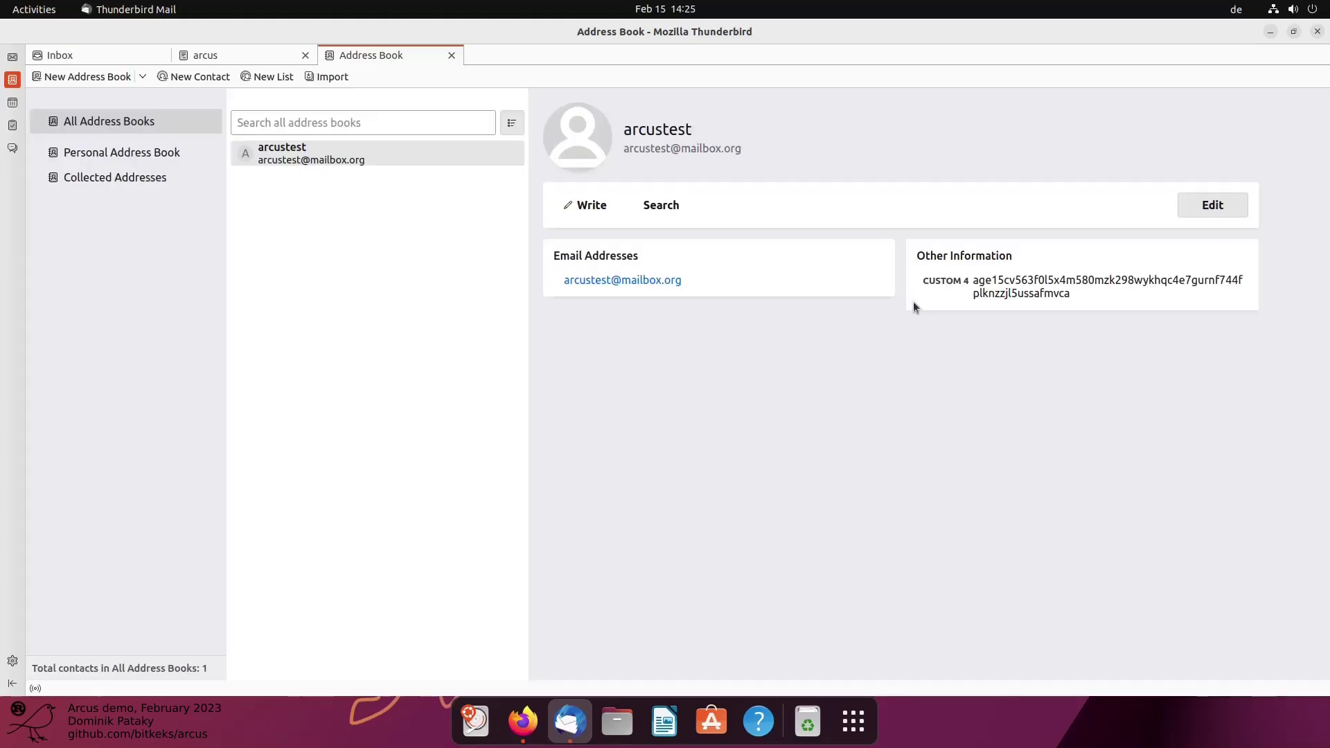
left_click(330, 144)
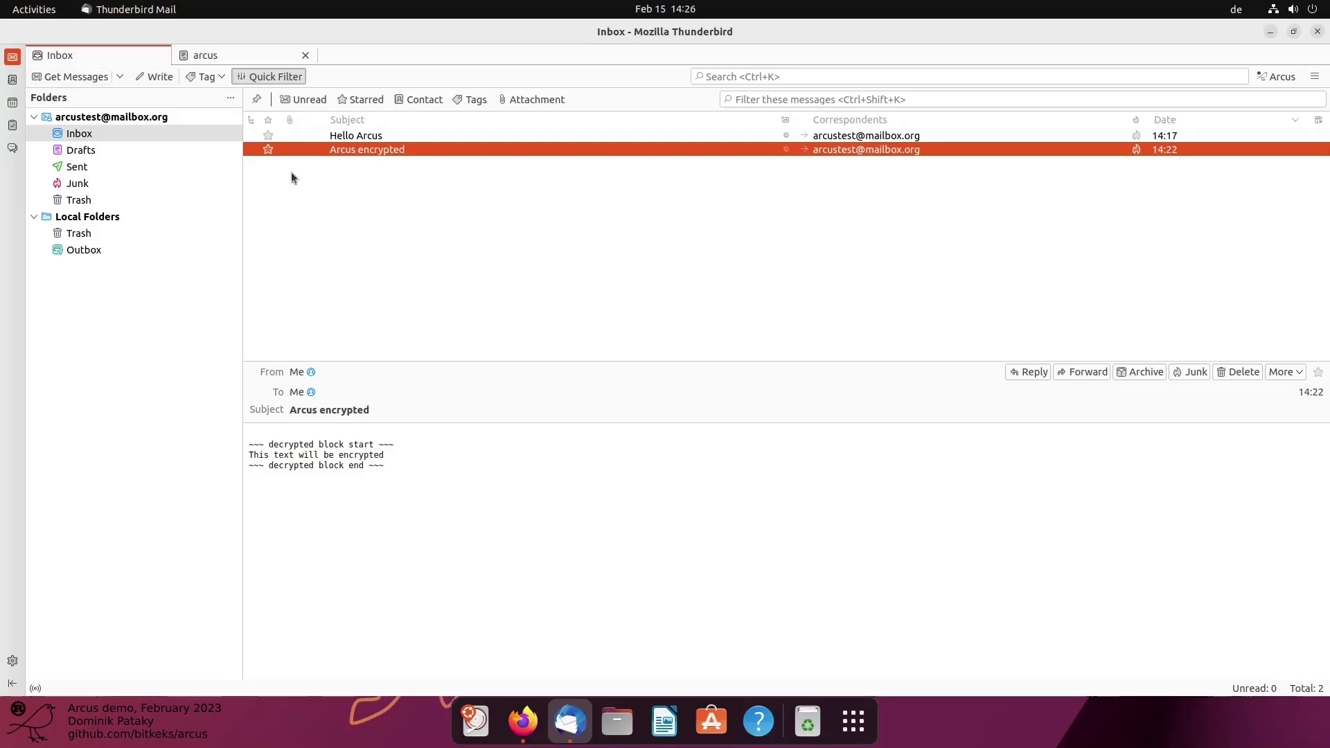
Write a new message to the own 'arcus' address, subject 'Third email', body 'This is the third text for testing'
left_click(152, 77)
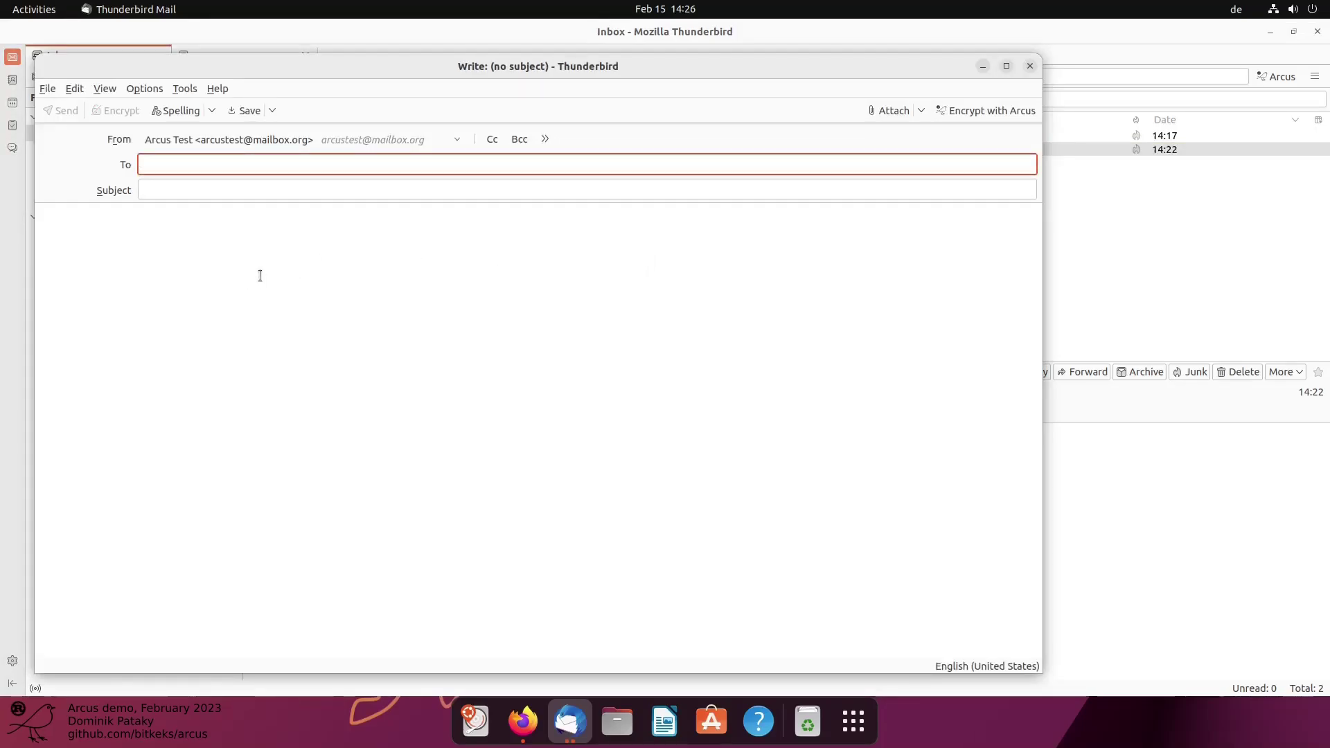
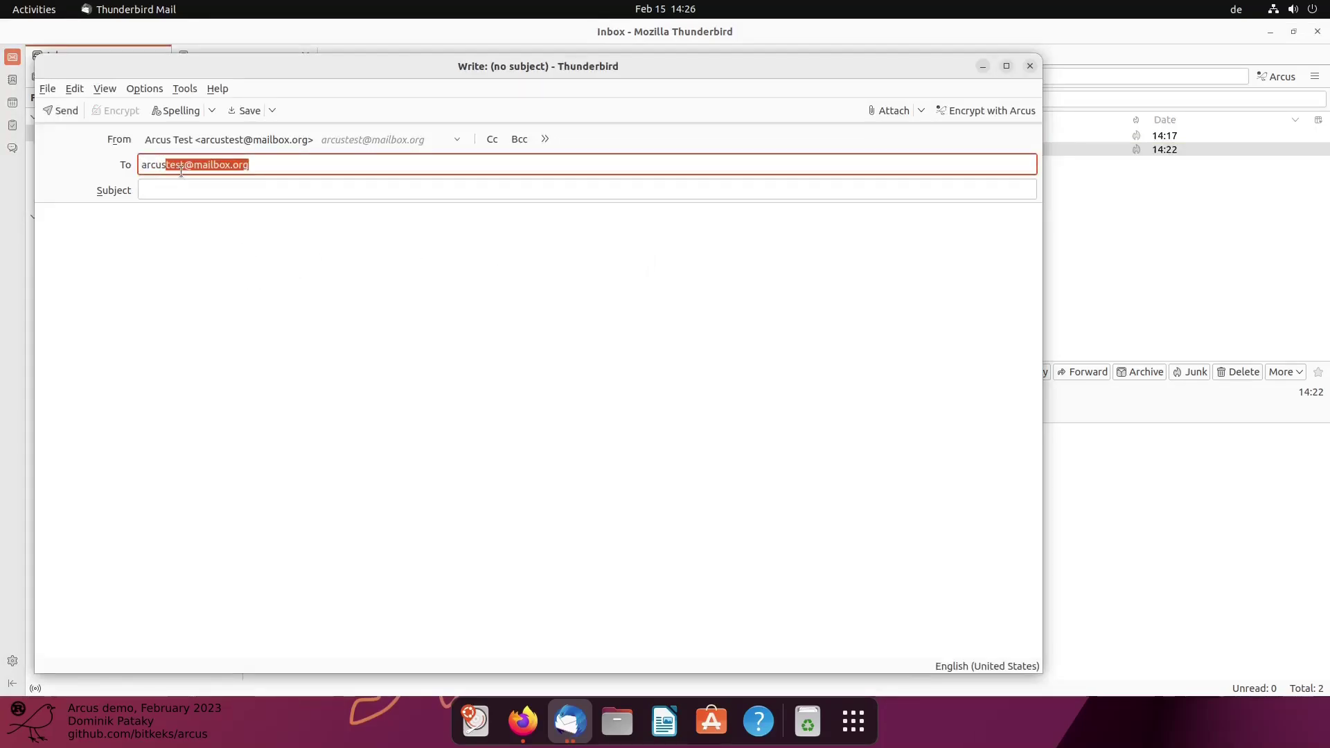
key("End")
left_click(232, 195)
type("Third email")
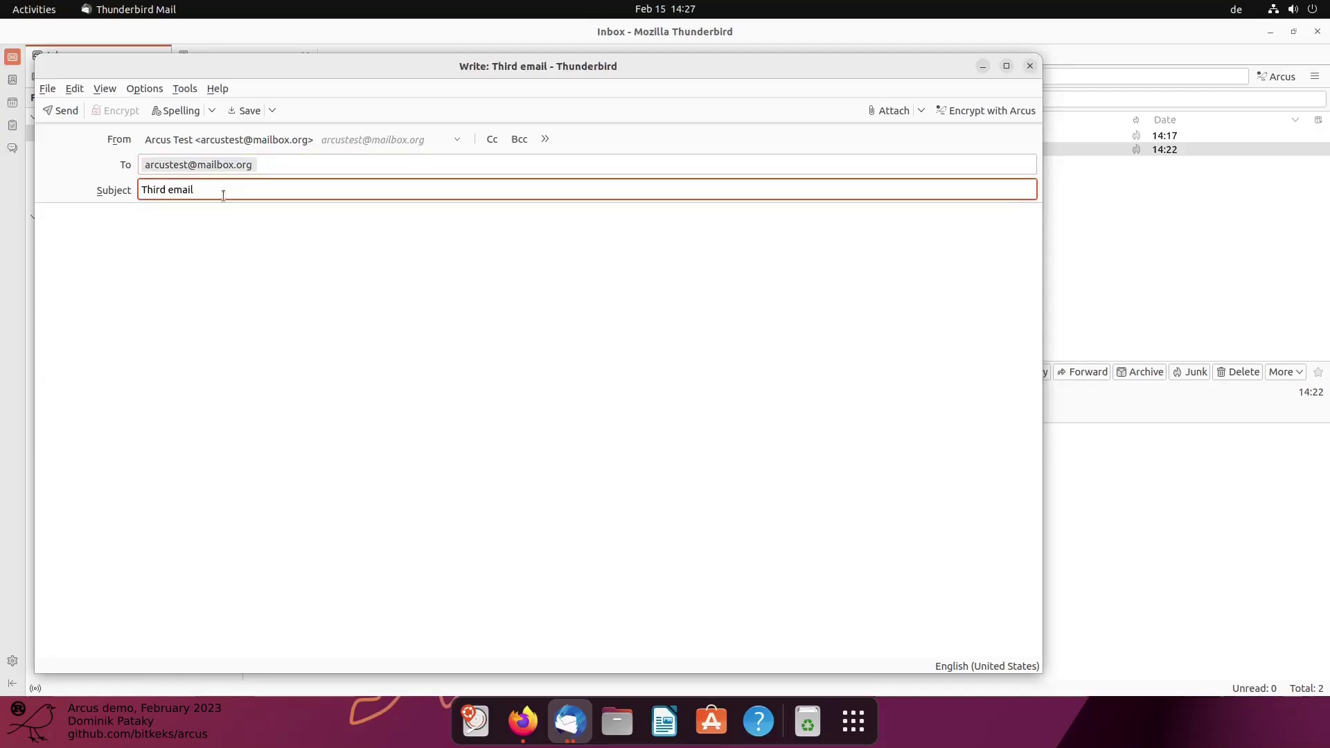
left_click(212, 294)
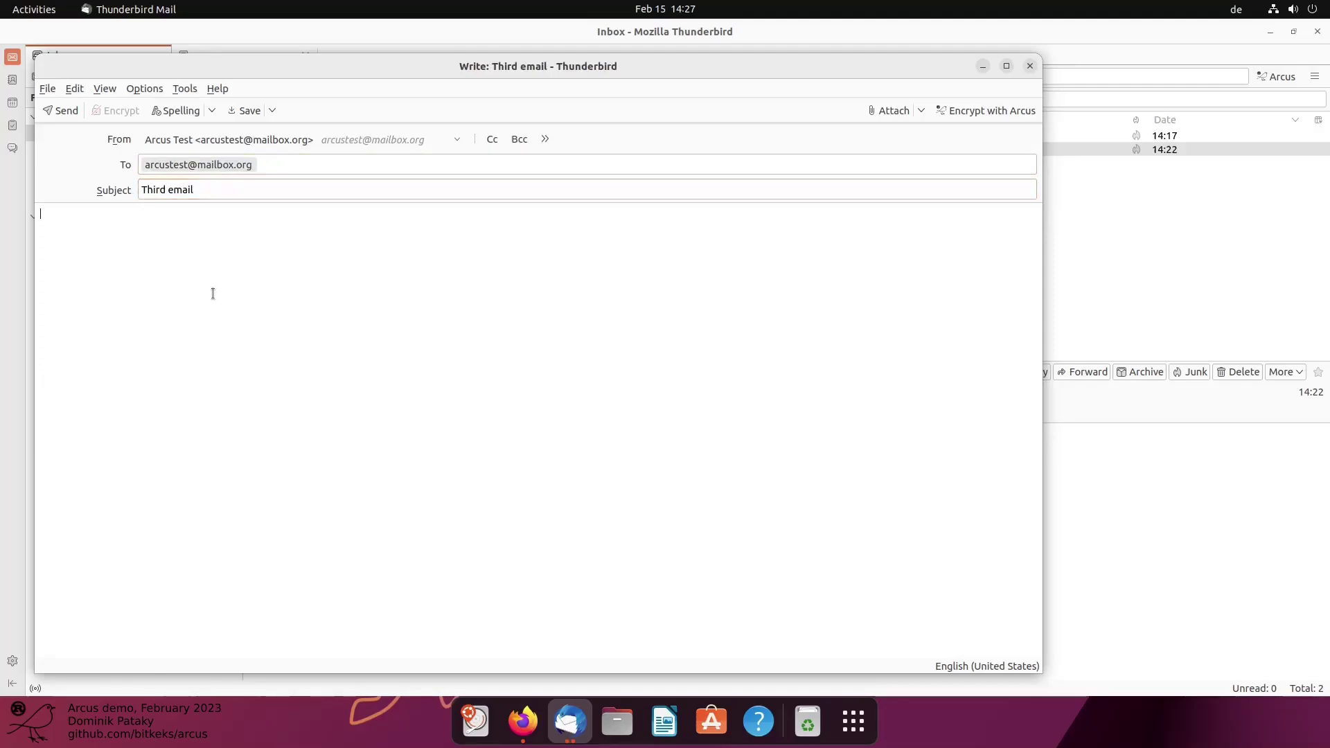
type("This is the third text")
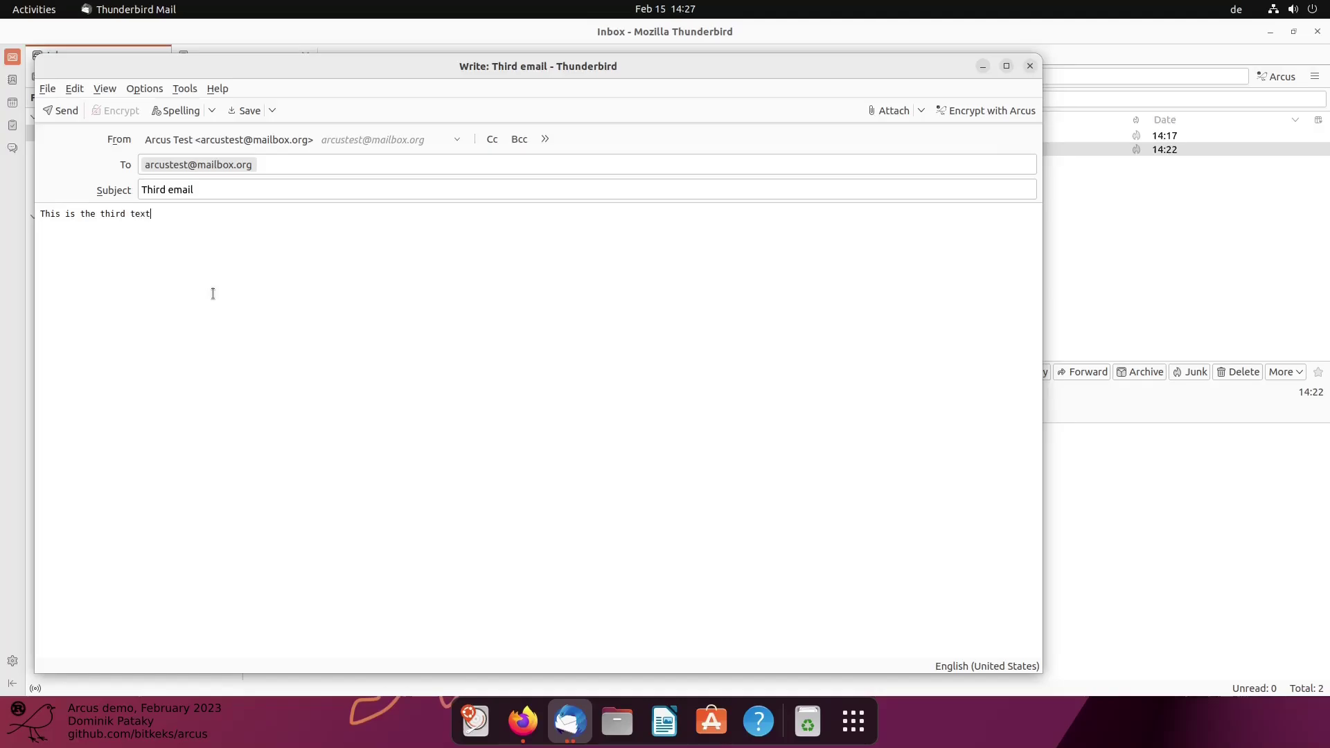
type(" for testing")
Open the Arcus encryption window for the draft and review its recipient keys without adding any
left_click(973, 112)
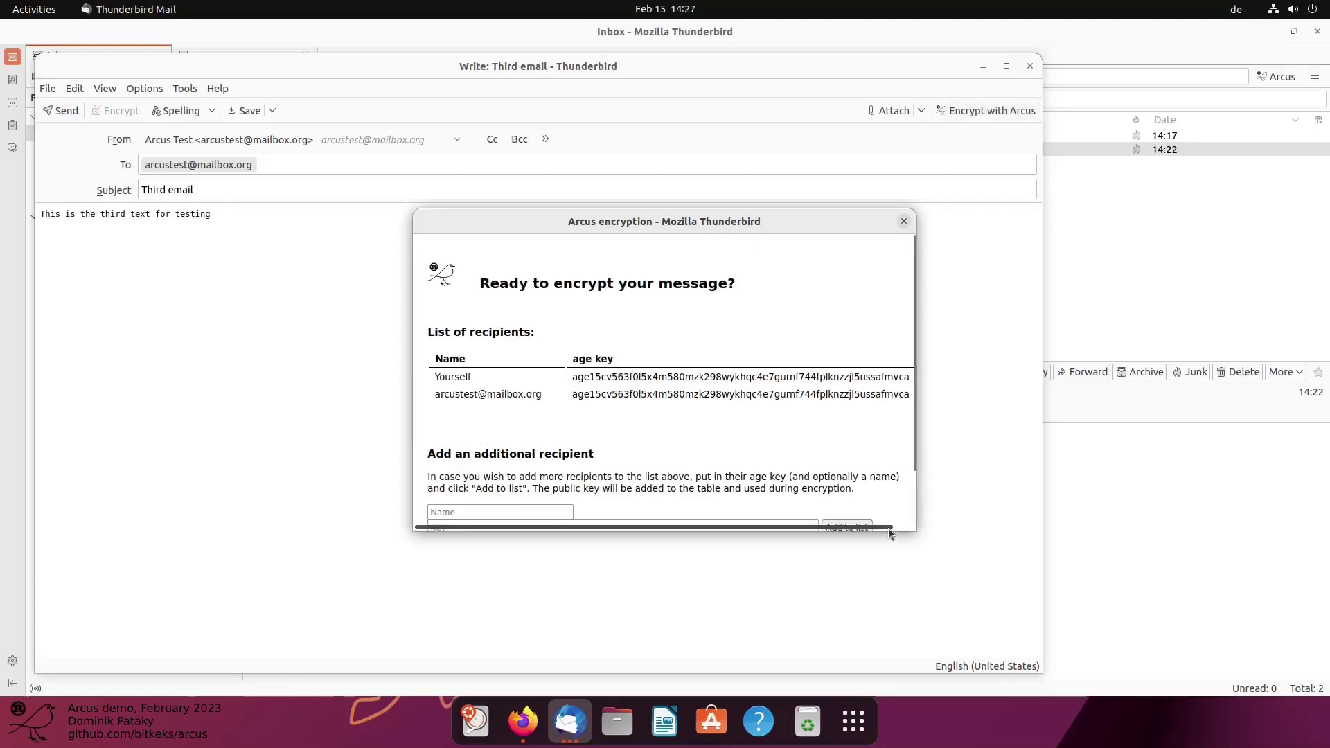
left_click_drag(915, 532, 1223, 658)
left_click_drag(571, 222, 370, 122)
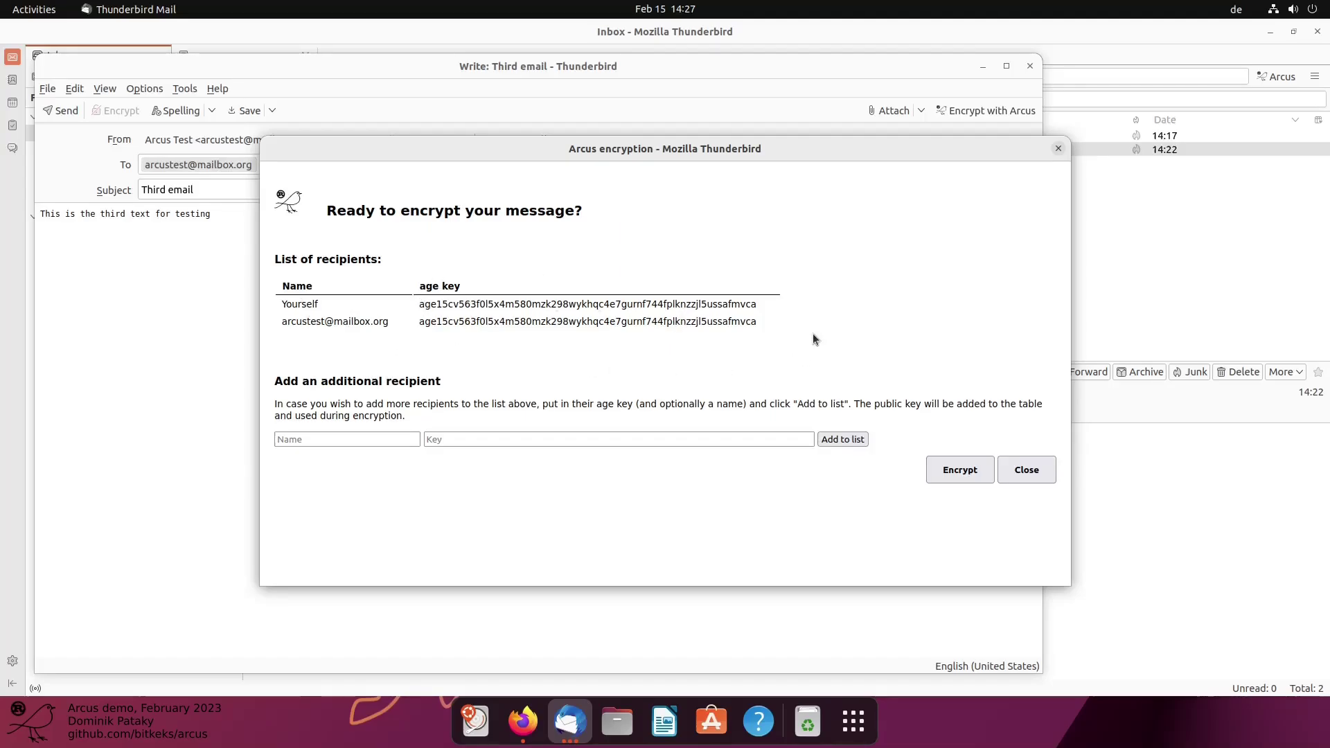
left_click(478, 438)
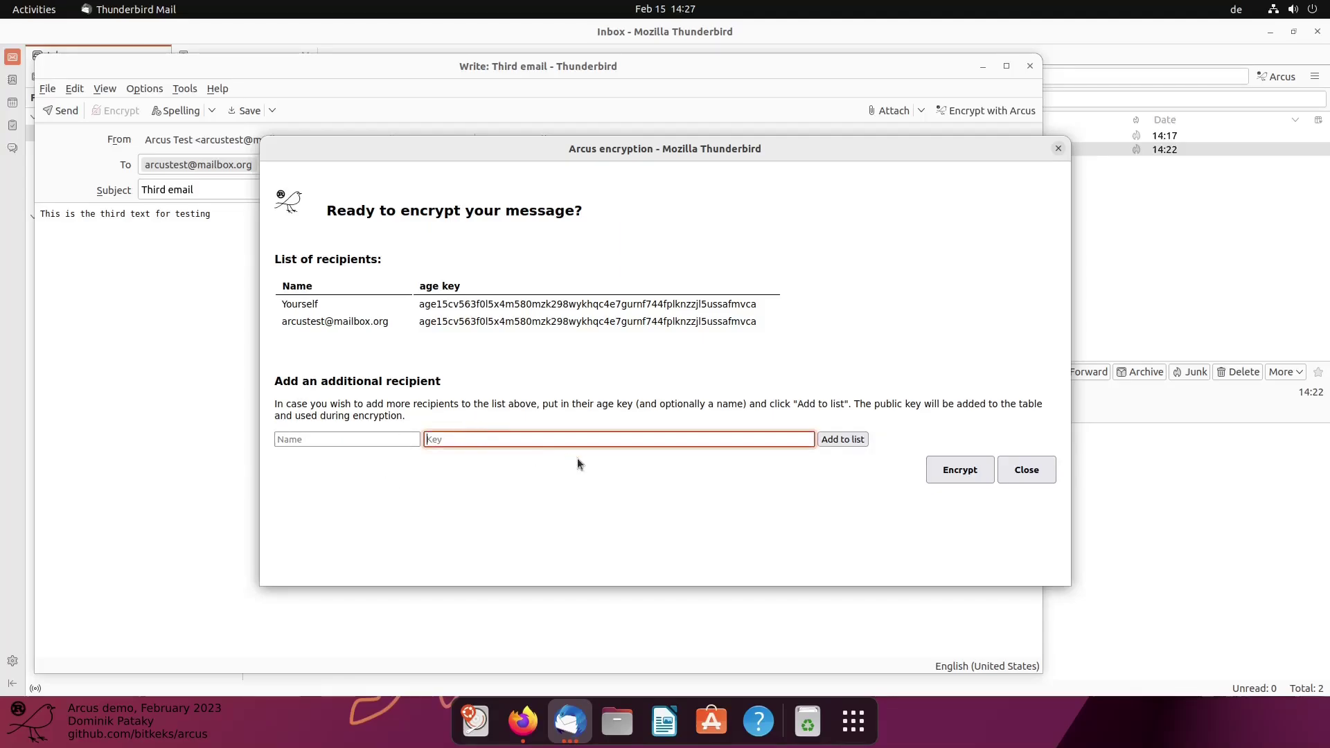
left_click(512, 379)
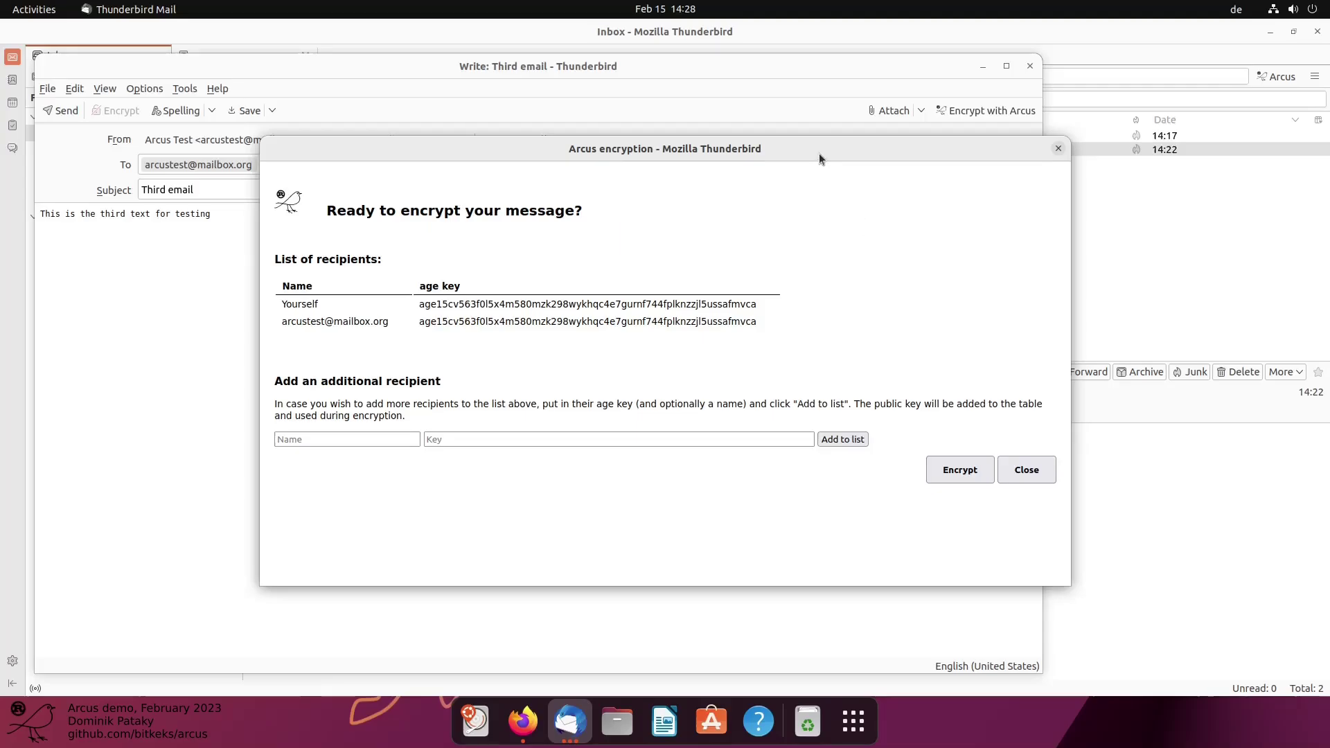
Encrypt the body with the listed keys, close the Arcus window and send the message
left_click_drag(818, 152, 1078, 203)
left_click(1218, 522)
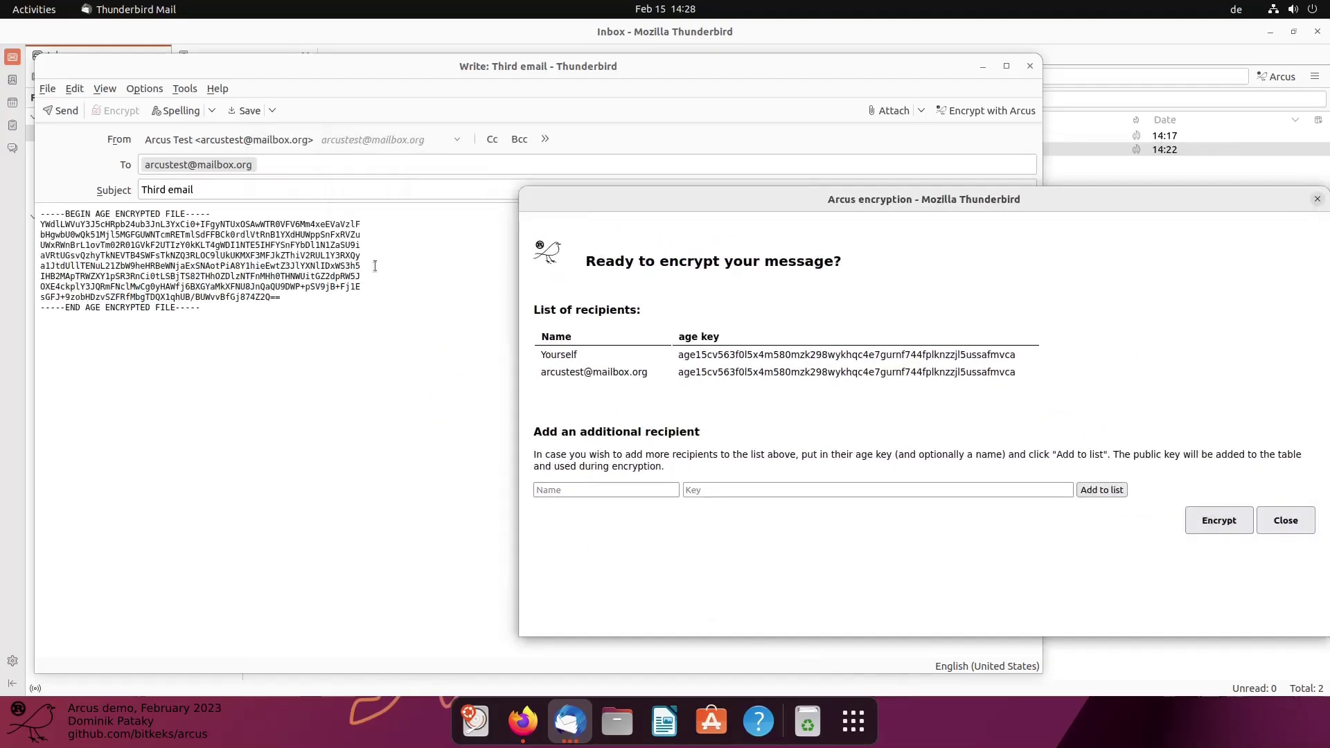
left_click(1285, 520)
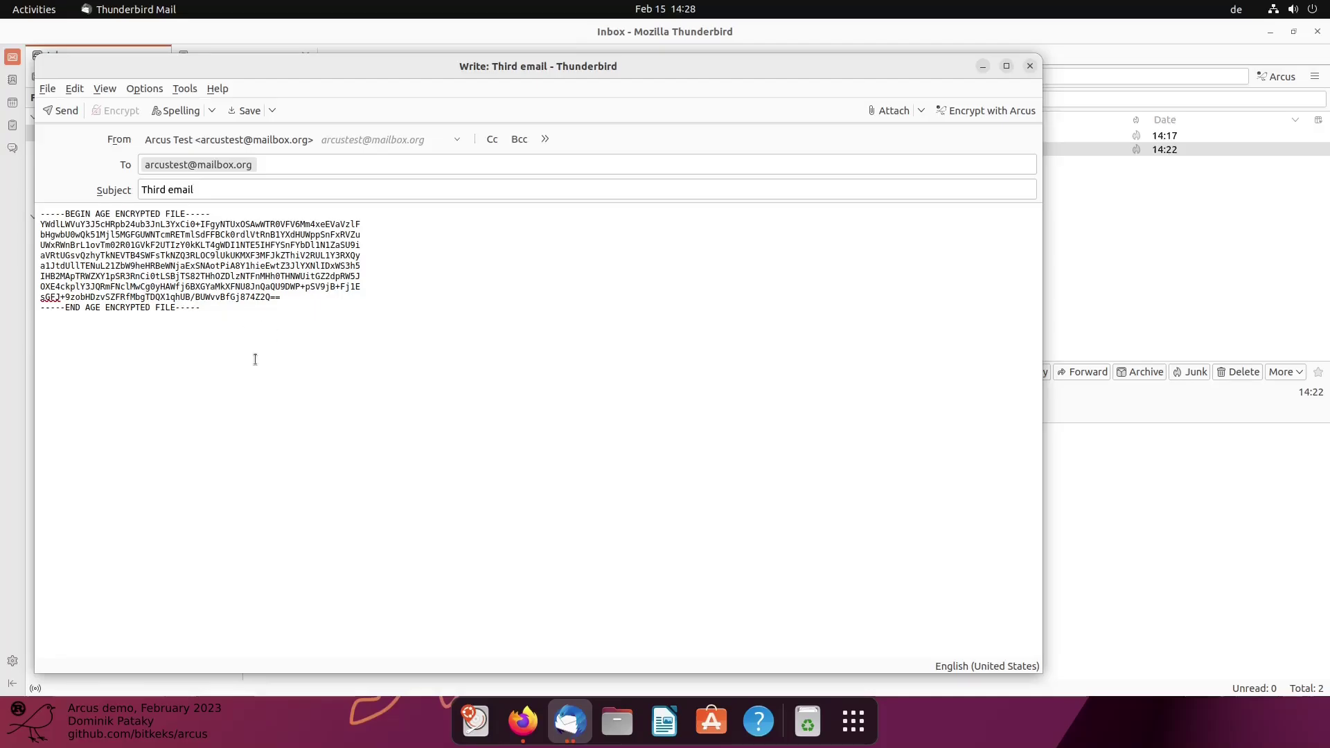
left_click(54, 113)
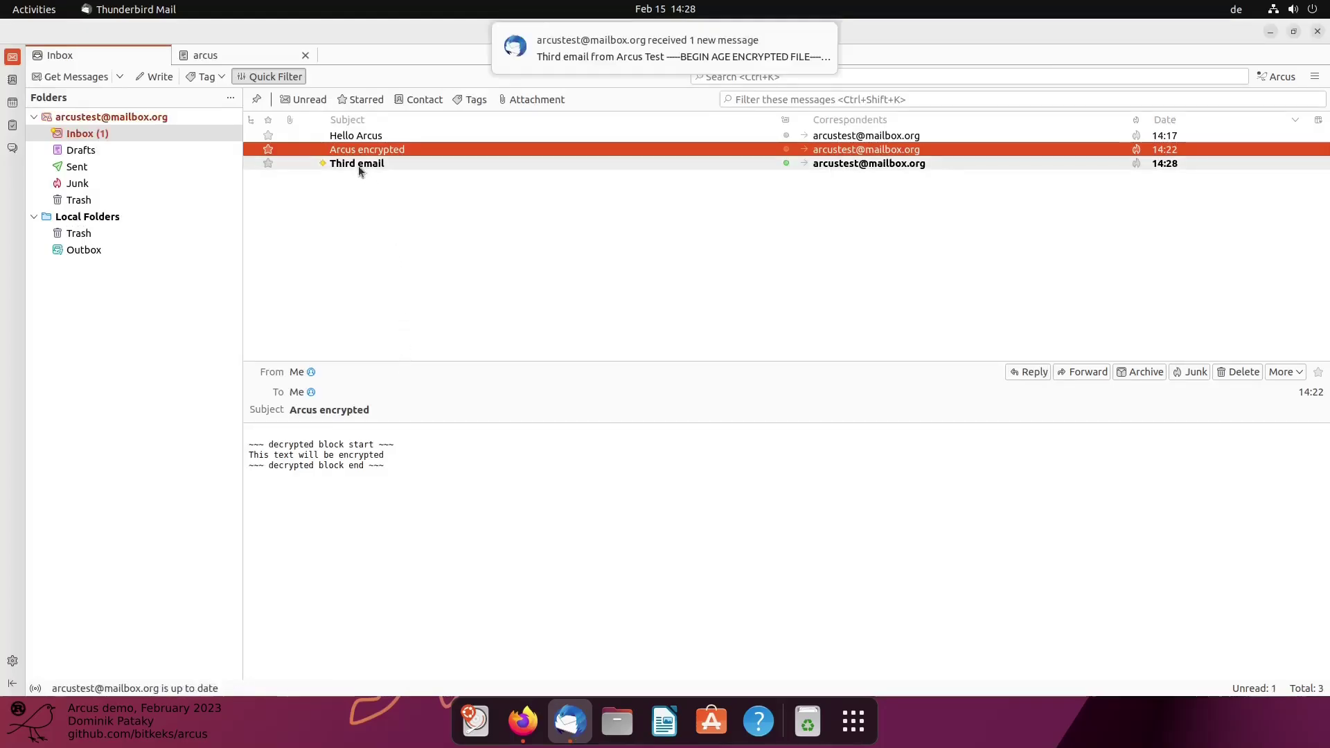
Open the received Third email in a tab, highlight its decrypted text, then close it and the arcus tab
left_click(358, 164)
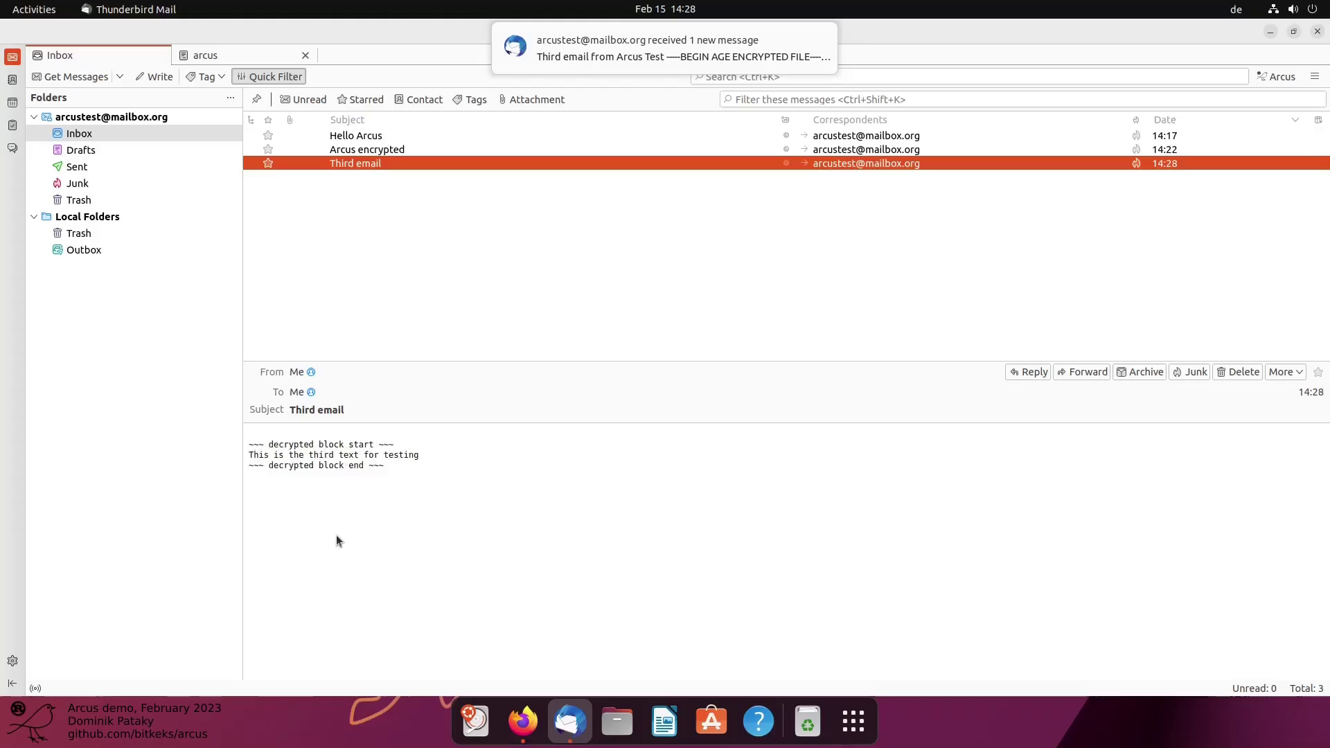
double_click(355, 164)
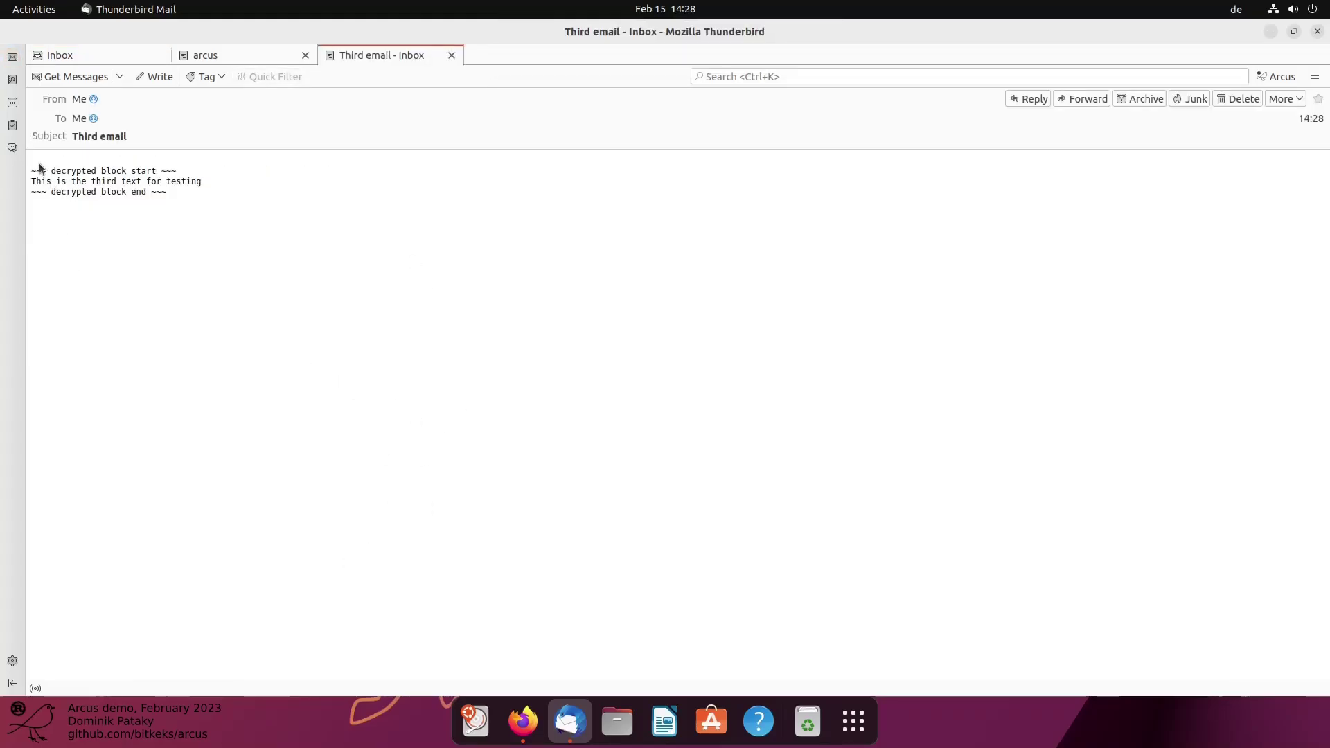
left_click_drag(39, 166, 166, 171)
left_click_drag(41, 181, 195, 181)
left_click(222, 254)
middle_click(370, 58)
middle_click(268, 56)
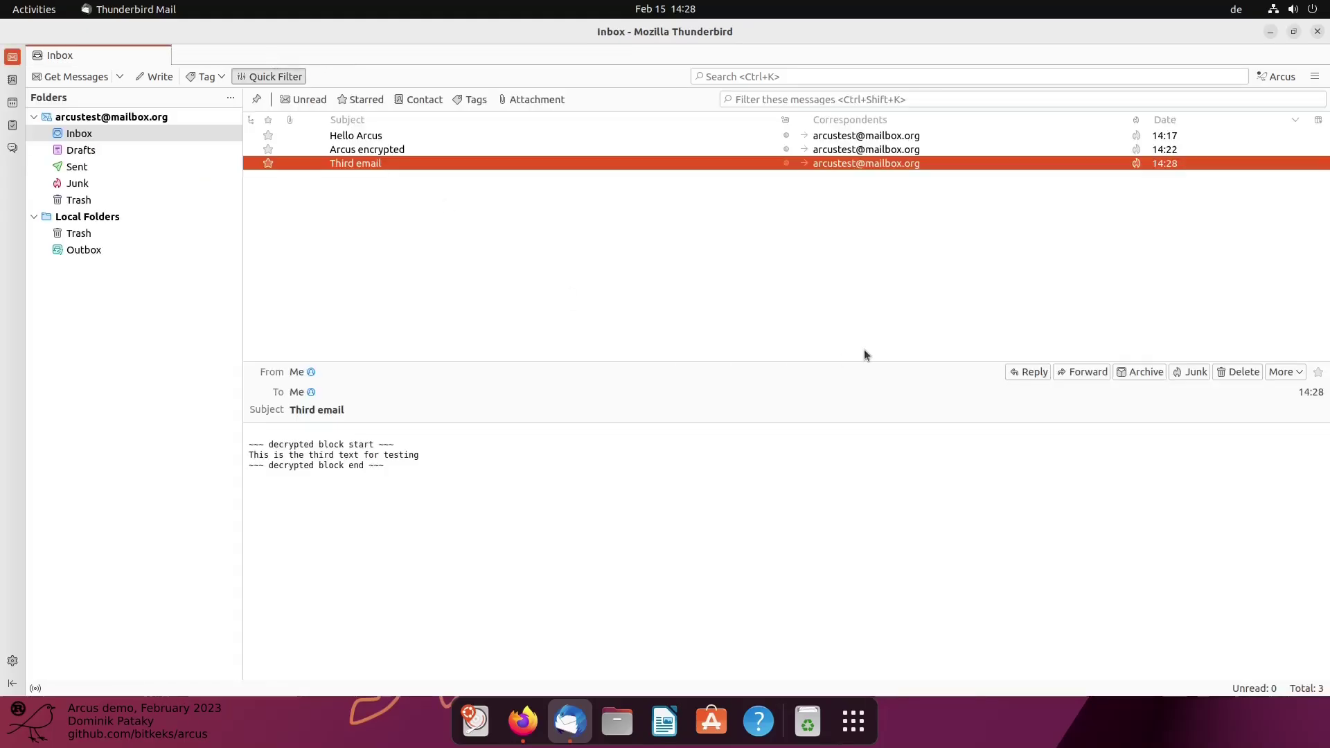